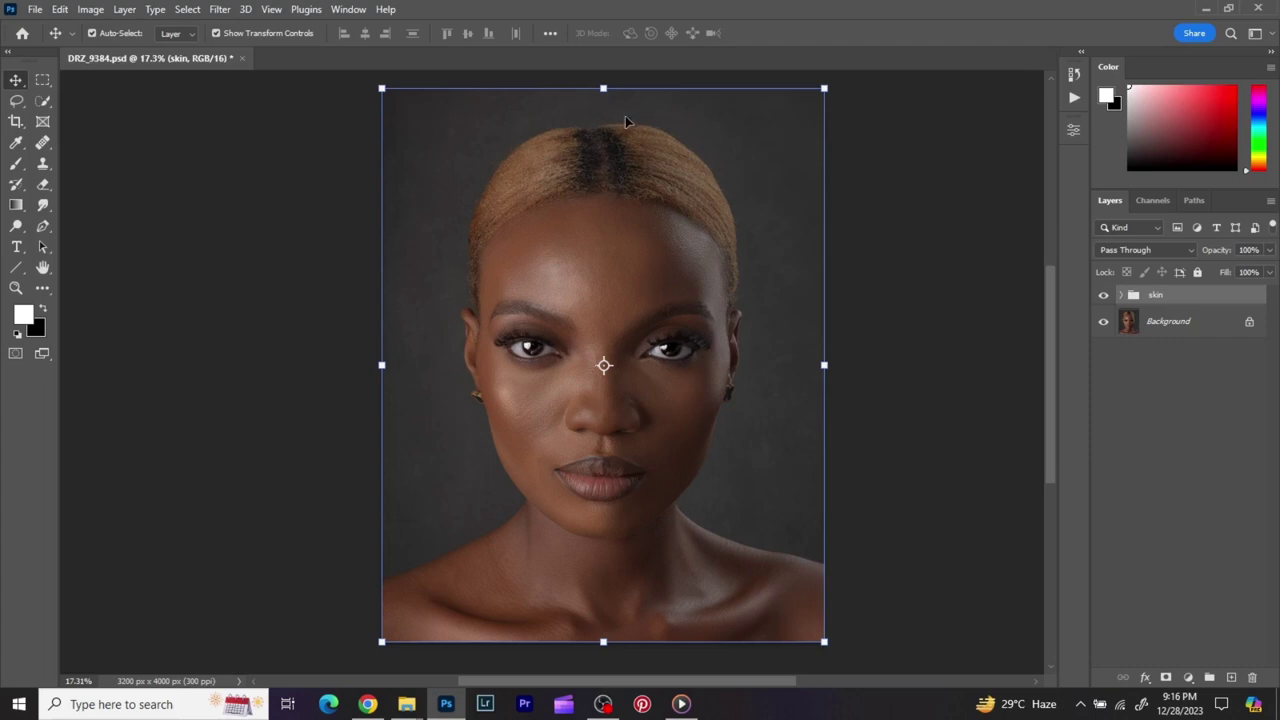
click(662, 140)
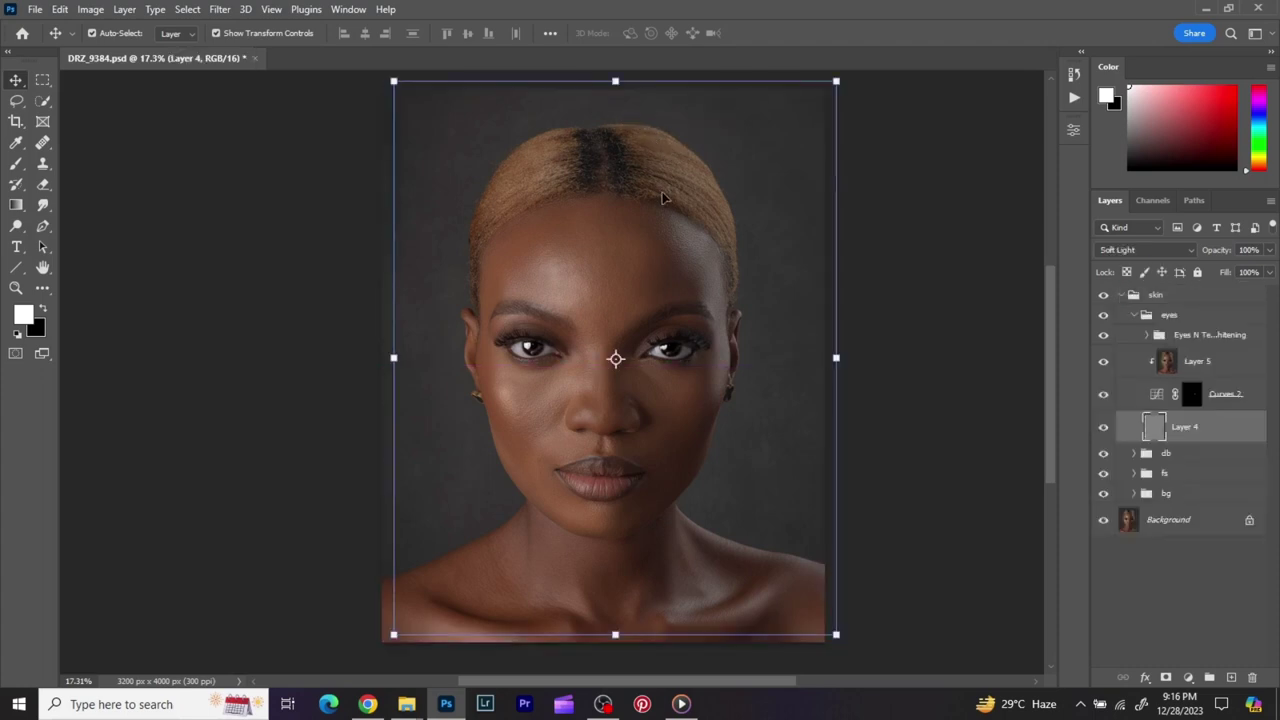
click(1074, 74)
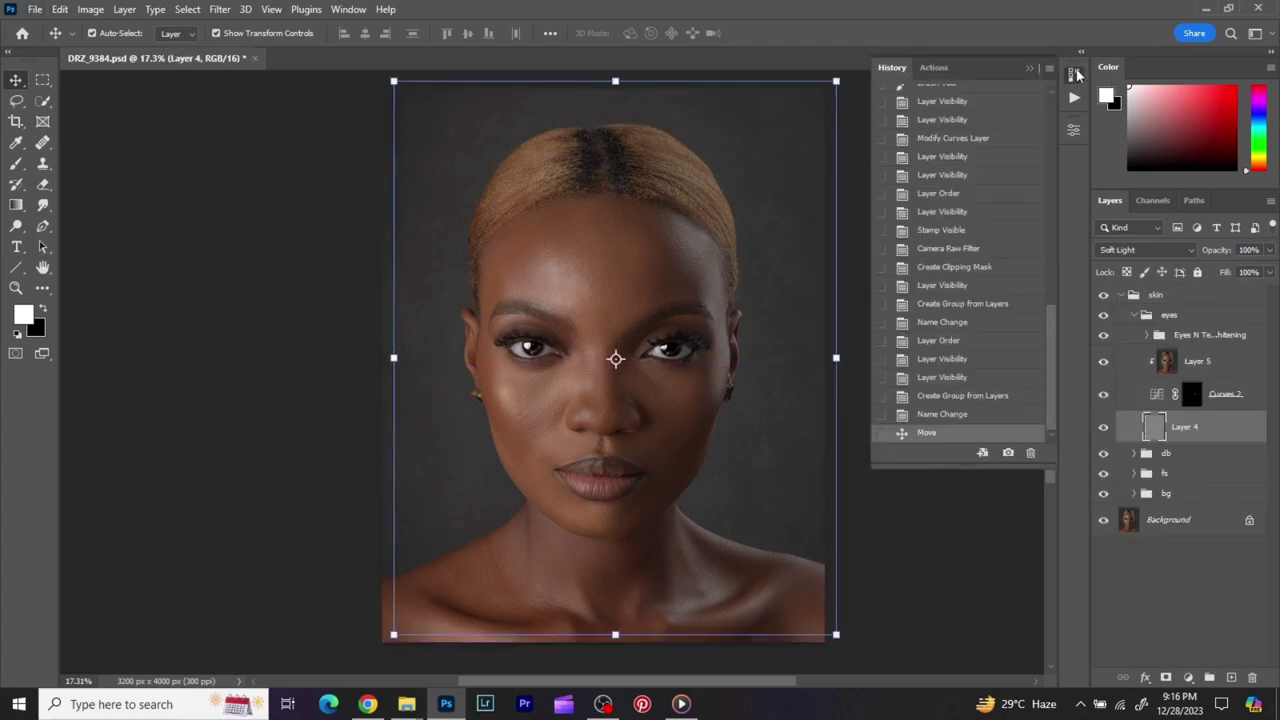
click(963, 416)
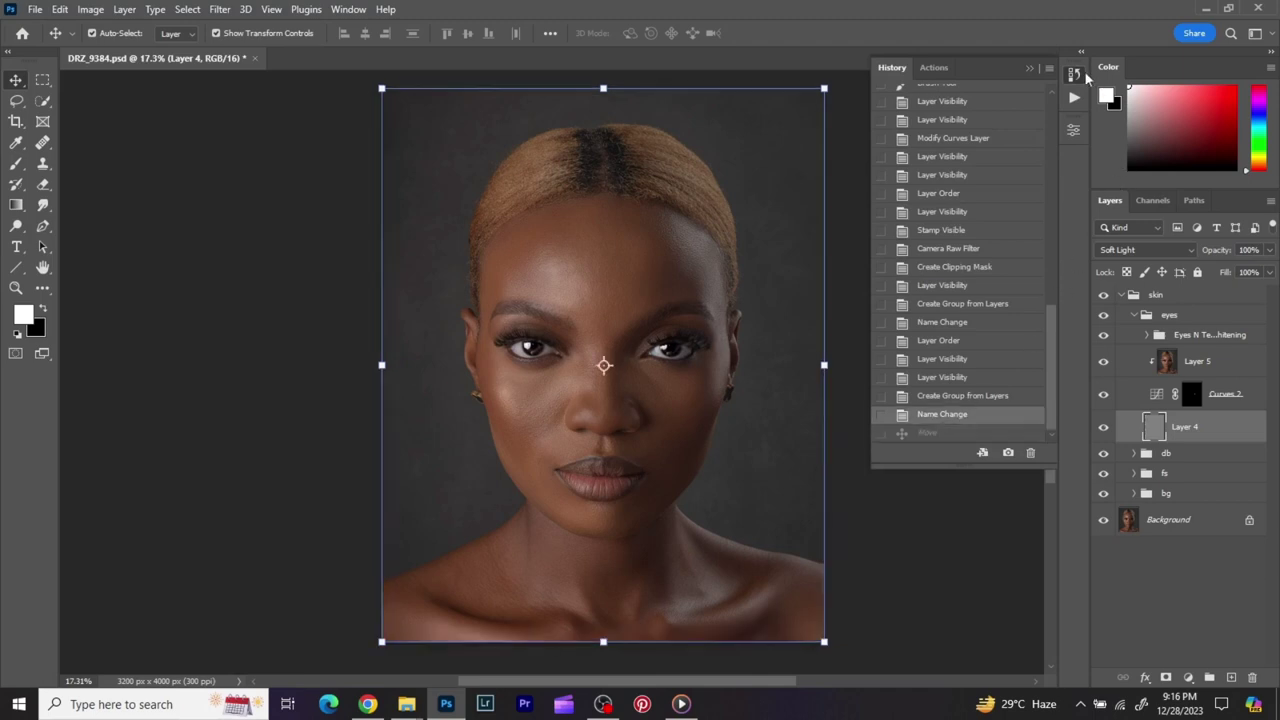
click(1074, 74)
click(1122, 296)
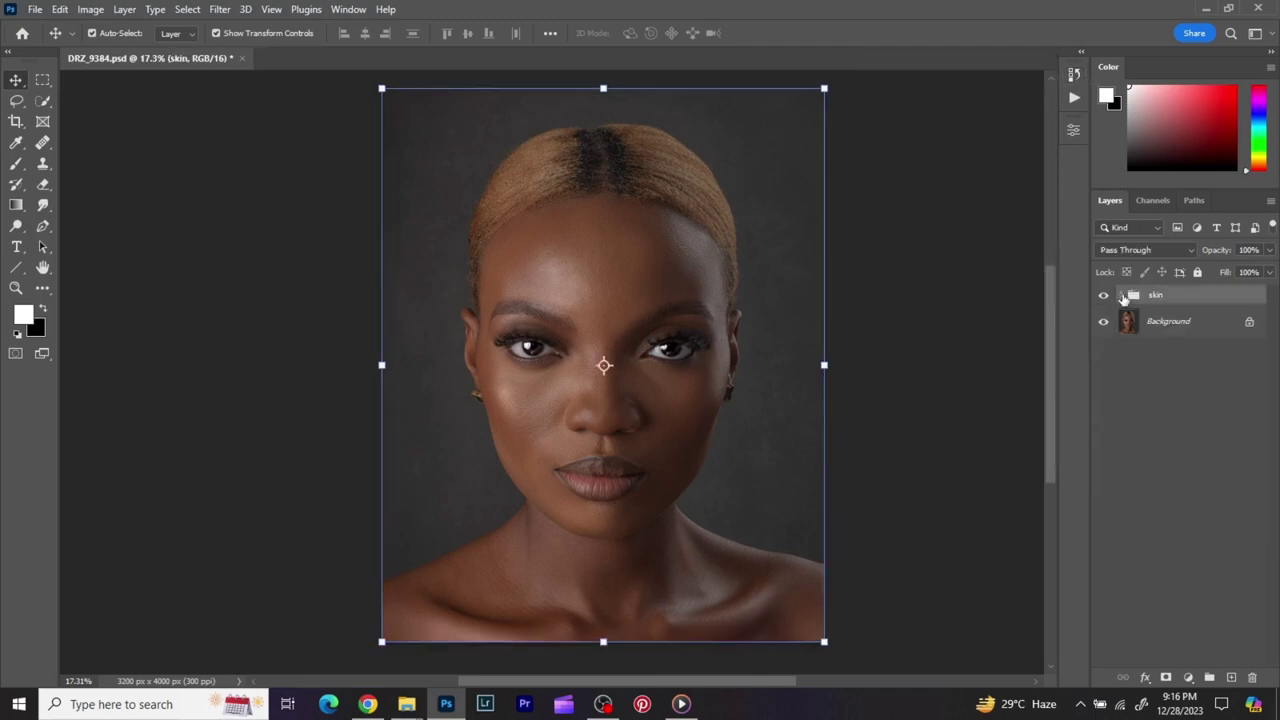
Step: Compare the portrait with and without the retouching in the skin group by toggling the group's visibility
click(1105, 299)
click(1105, 299)
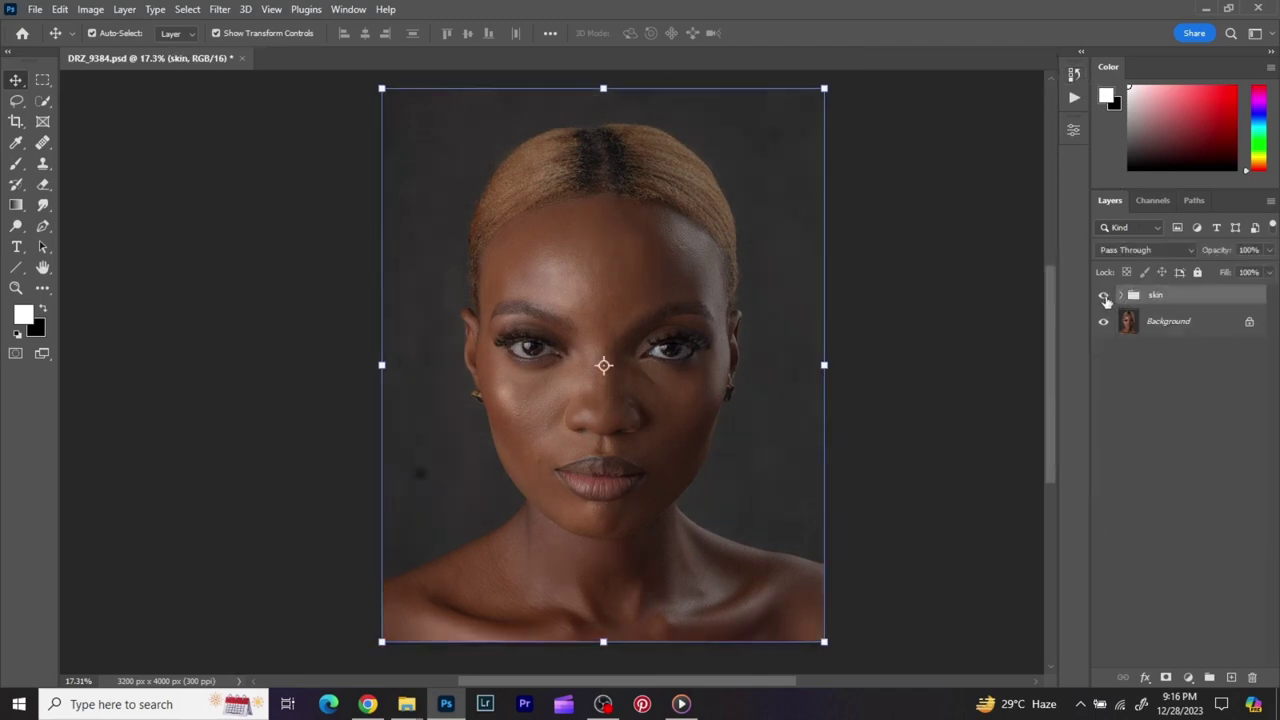
click(1106, 300)
click(1106, 300)
click(1106, 300)
click(1106, 300)
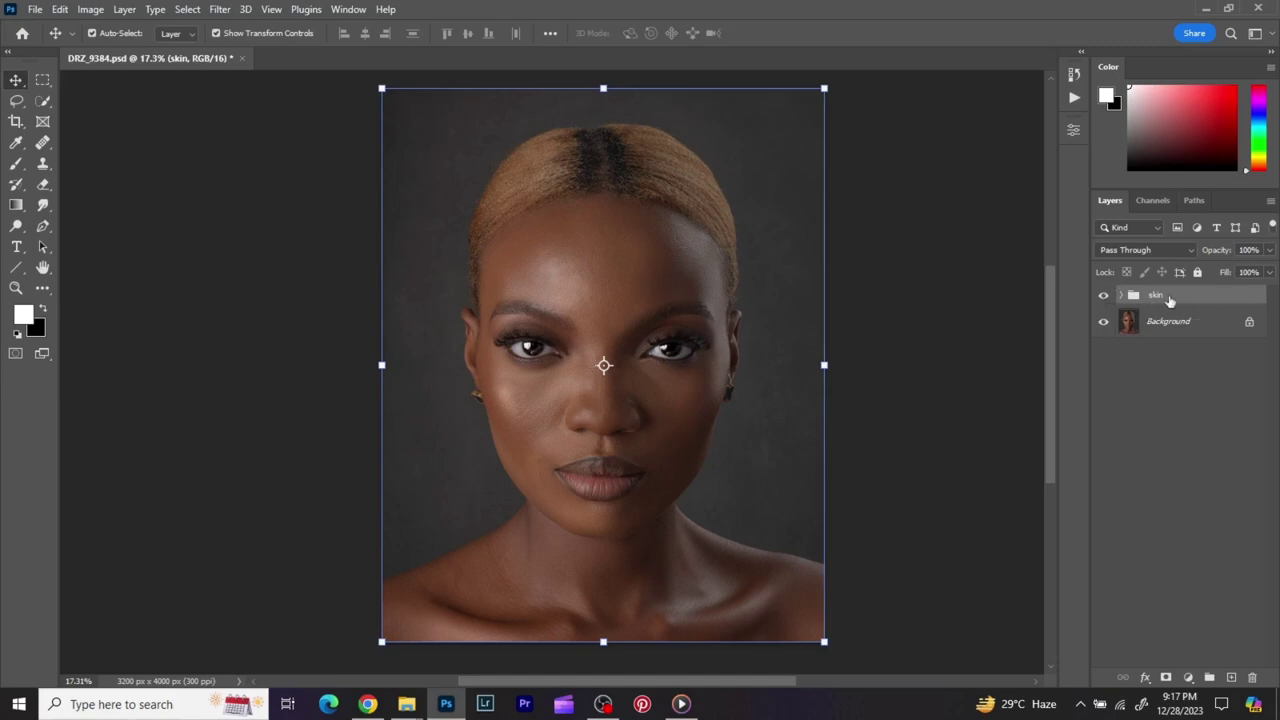
click(1123, 297)
click(1123, 297)
click(1104, 298)
click(1105, 297)
click(1105, 297)
click(1106, 298)
Step: Stamp all visible layers into a new layer above the skin group and rename it color
key(ctrl)
key(ctrl+shift+alt+e)
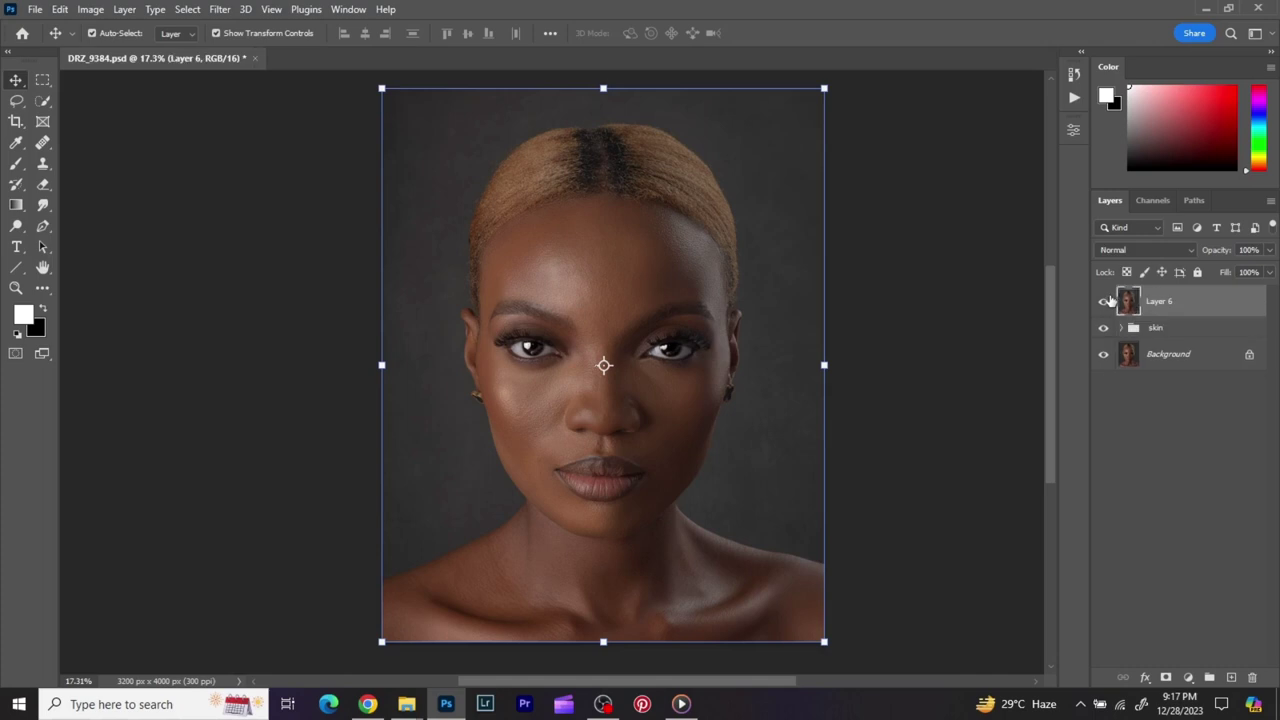
alt+click(1104, 304)
click(1104, 329)
click(1106, 356)
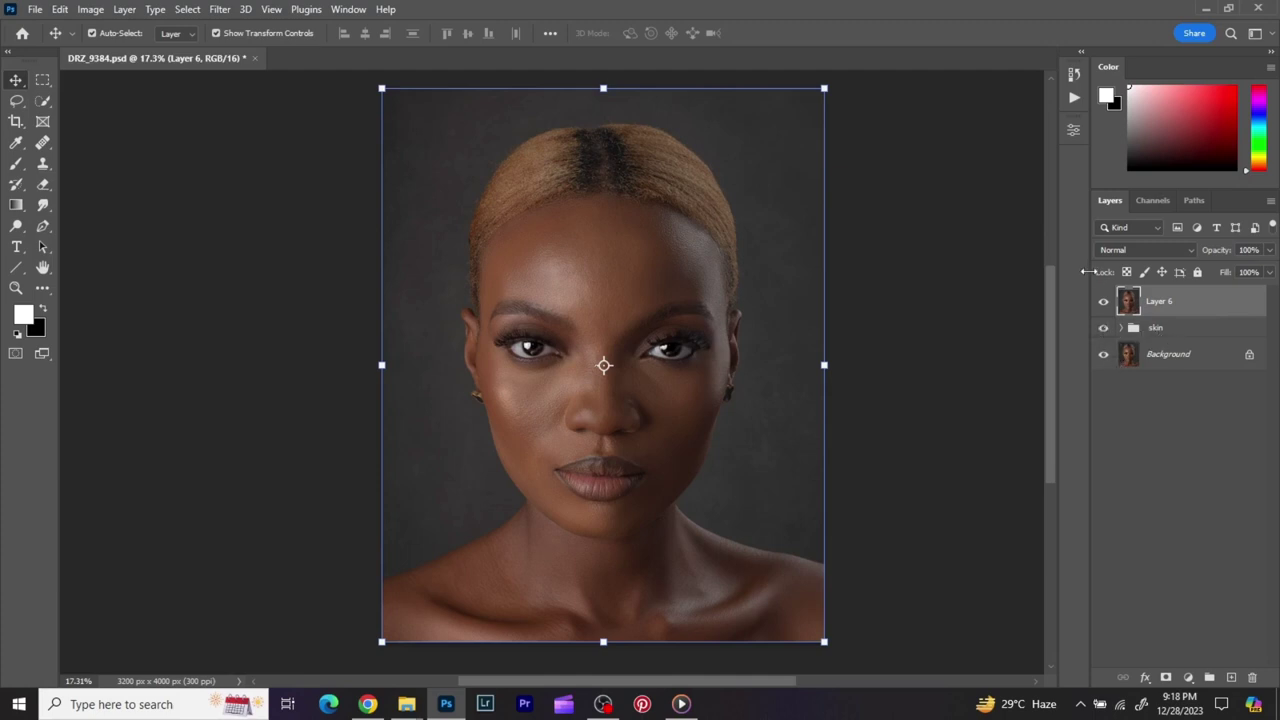
click(1205, 337)
click(1158, 312)
double_click(1156, 303)
text(color)
click(1238, 306)
Step: Apply the Camera Raw Filter to the color layer, setting the calibration's Blue Primary saturation to 7 and shifting its hue slightly up
click(223, 14)
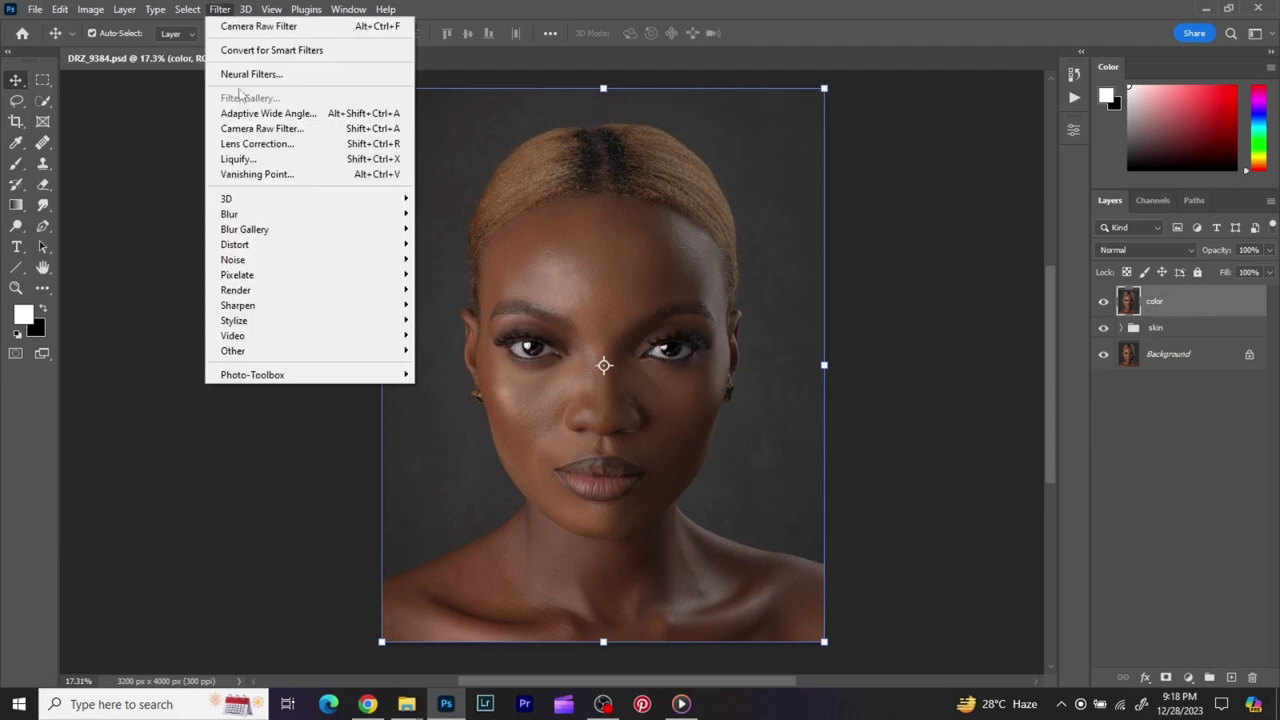
click(246, 130)
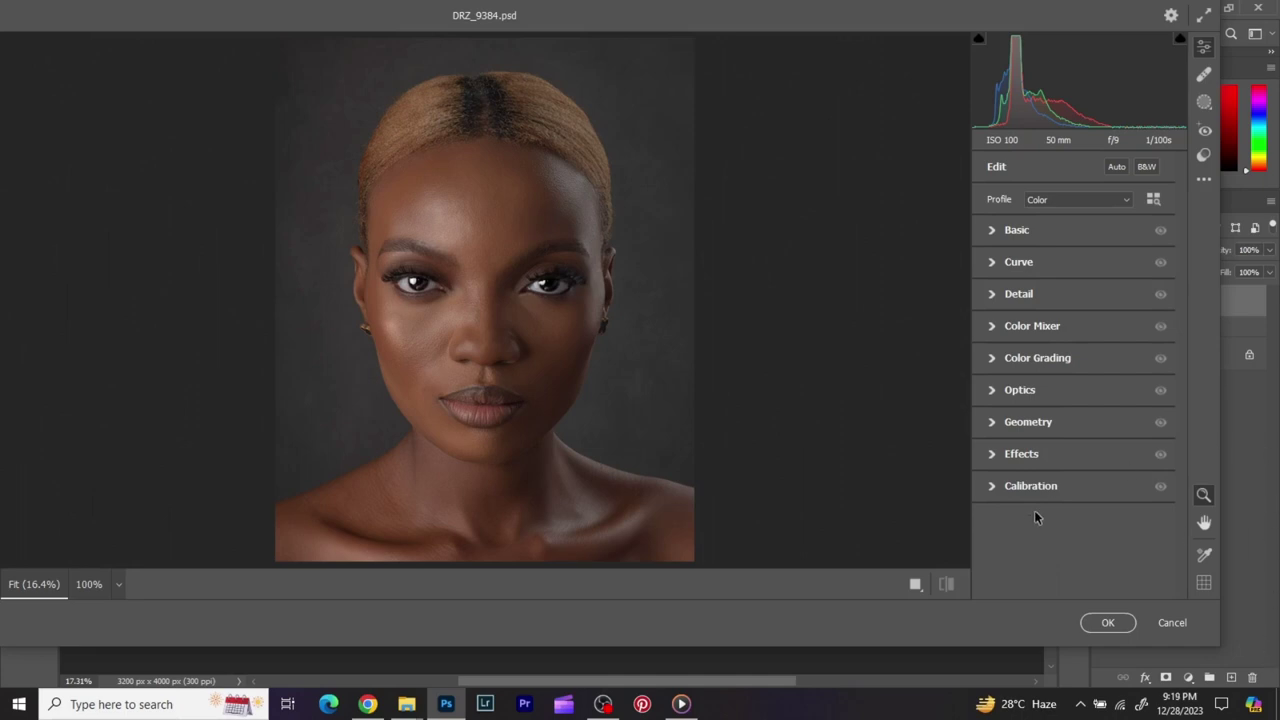
click(997, 486)
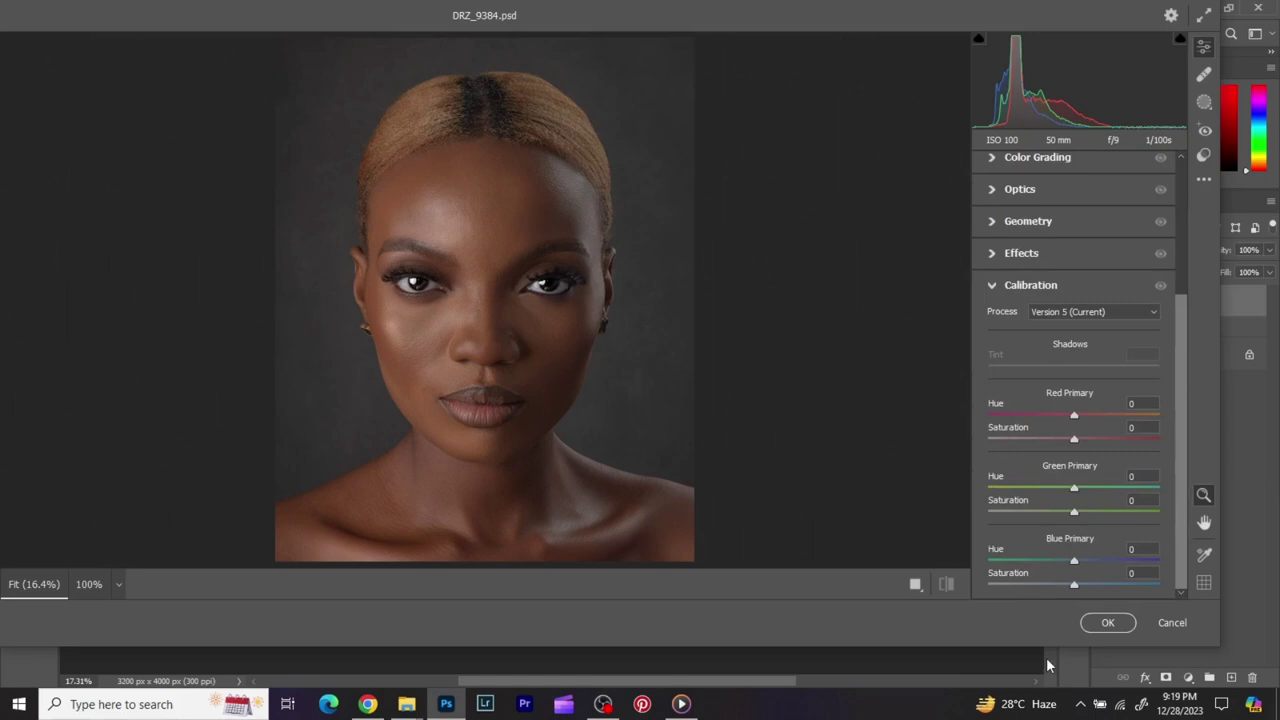
drag(1074, 584, 1137, 584)
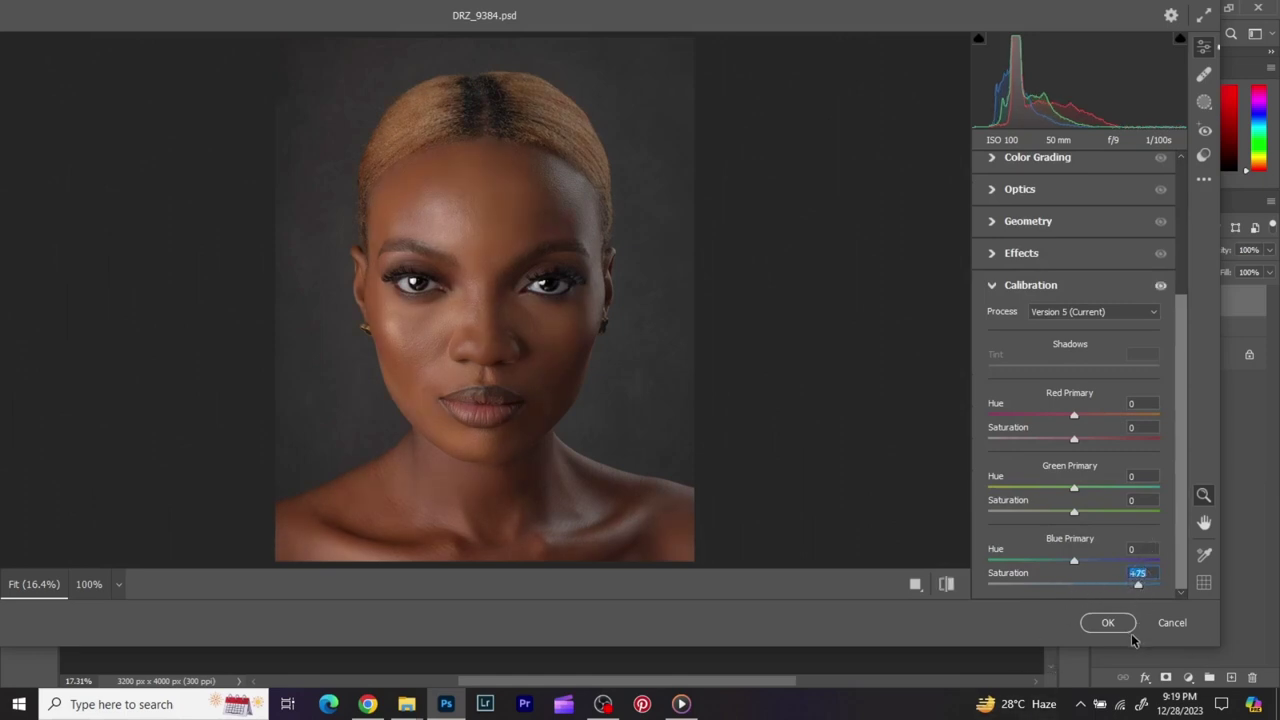
text(7)
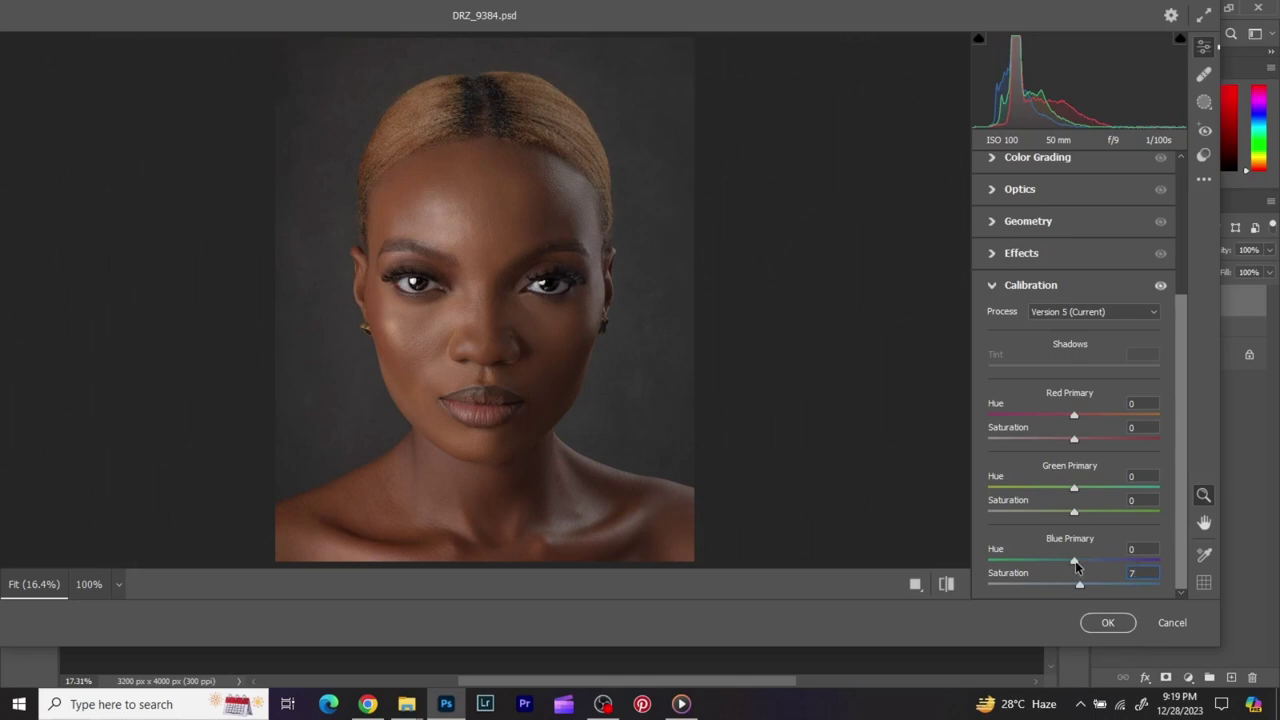
mouse_move(1076, 567)
mouse_down()
mouse_move(1020, 566)
mouse_move(1082, 560)
mouse_up()
Step: Set the calibration's Green Primary saturation to 7 and shift its hue slightly toward the positive side
drag(1074, 512, 1080, 513)
click(1139, 500)
click(1145, 497)
text(7)
mouse_move(1075, 488)
mouse_down()
mouse_move(1020, 497)
mouse_move(1083, 489)
mouse_up()
Step: Fine-tune the calibration's Red Primary hue slightly below zero, adjust its saturation, and collapse the Calibration settings
drag(1070, 409, 1067, 408)
drag(1068, 415, 1069, 418)
mouse_move(1079, 438)
mouse_down()
mouse_move(1074, 416)
mouse_move(1087, 415)
mouse_move(1067, 415)
mouse_move(1087, 412)
mouse_move(1073, 419)
mouse_up()
click(1120, 288)
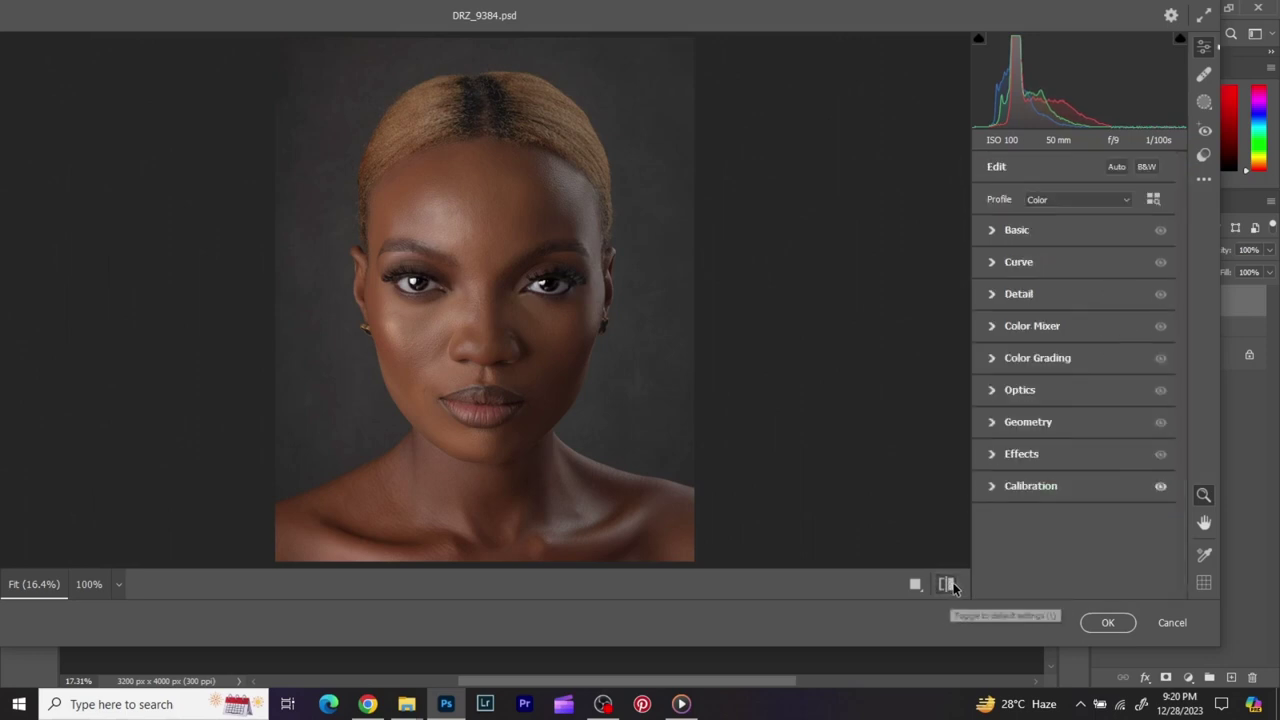
Step: Compare the portrait with the Calibration adjustments switched off and on
click(1161, 487)
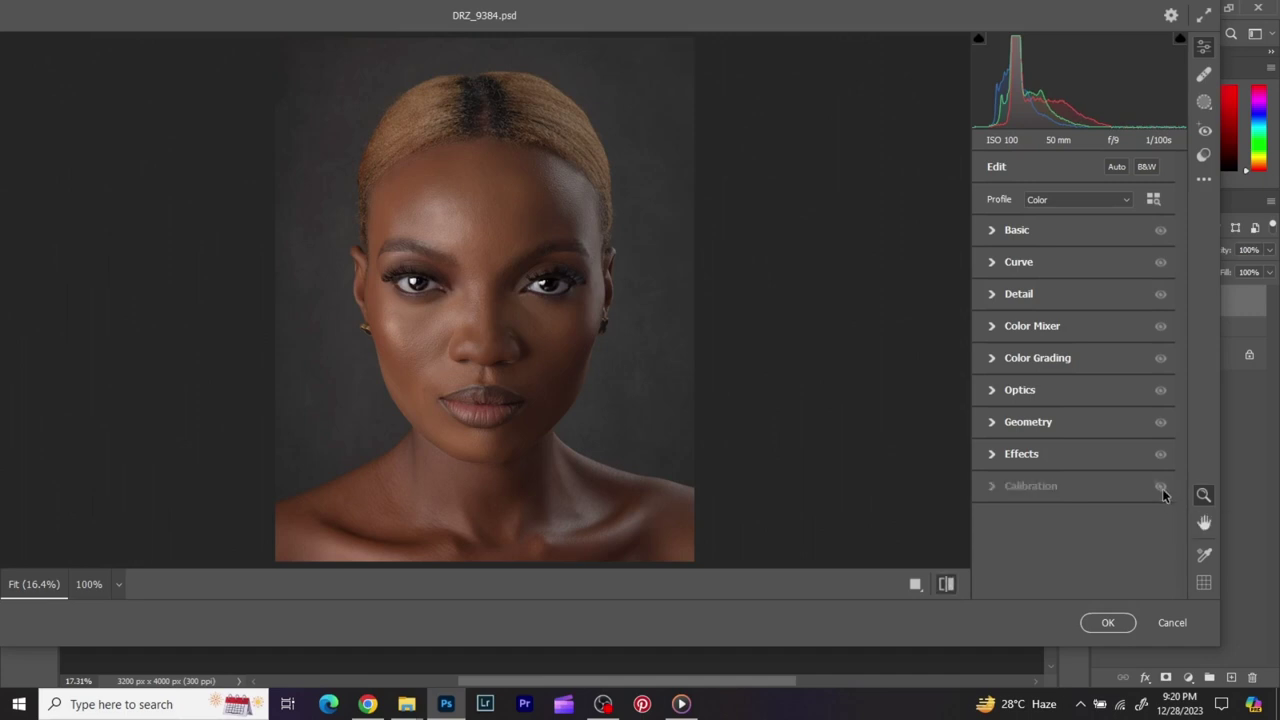
click(1161, 487)
click(1161, 487)
click(1161, 487)
click(1161, 486)
click(1161, 486)
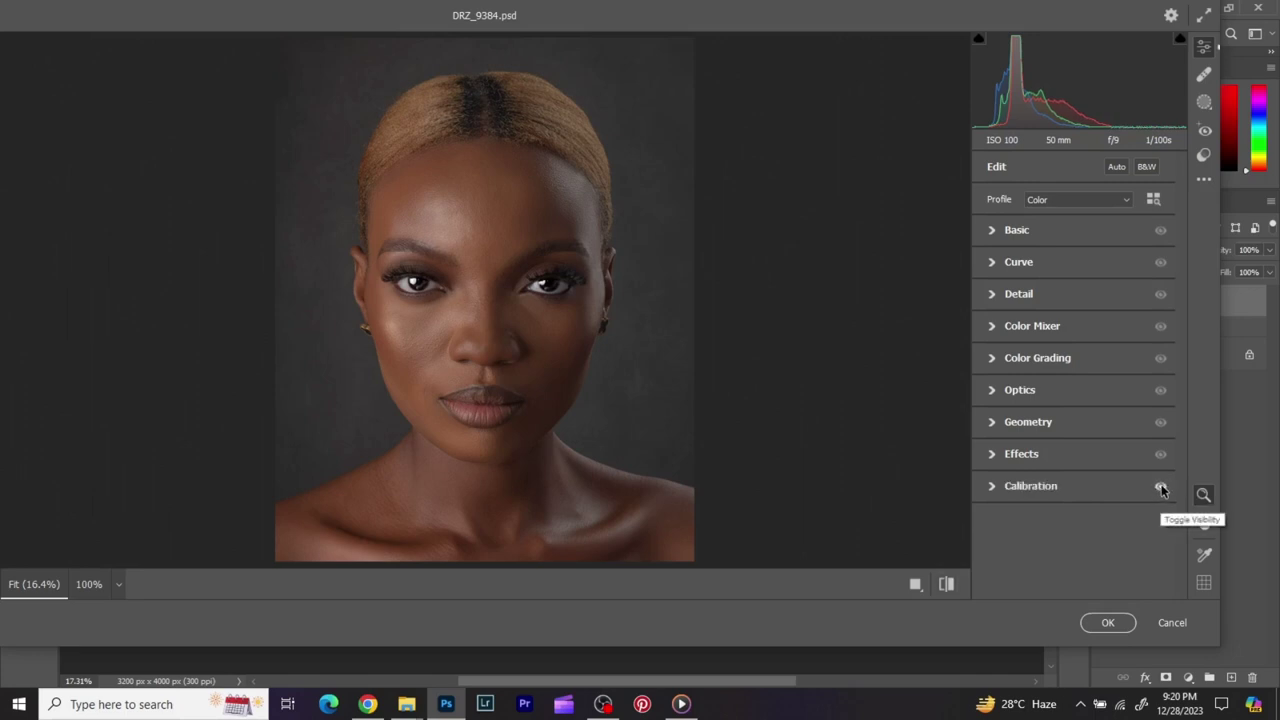
click(1161, 486)
click(1161, 485)
Step: In Color Grading, tint the shadows faintly red, the highlights teal, and the midtones blue at hue 219, saturation 11
click(996, 357)
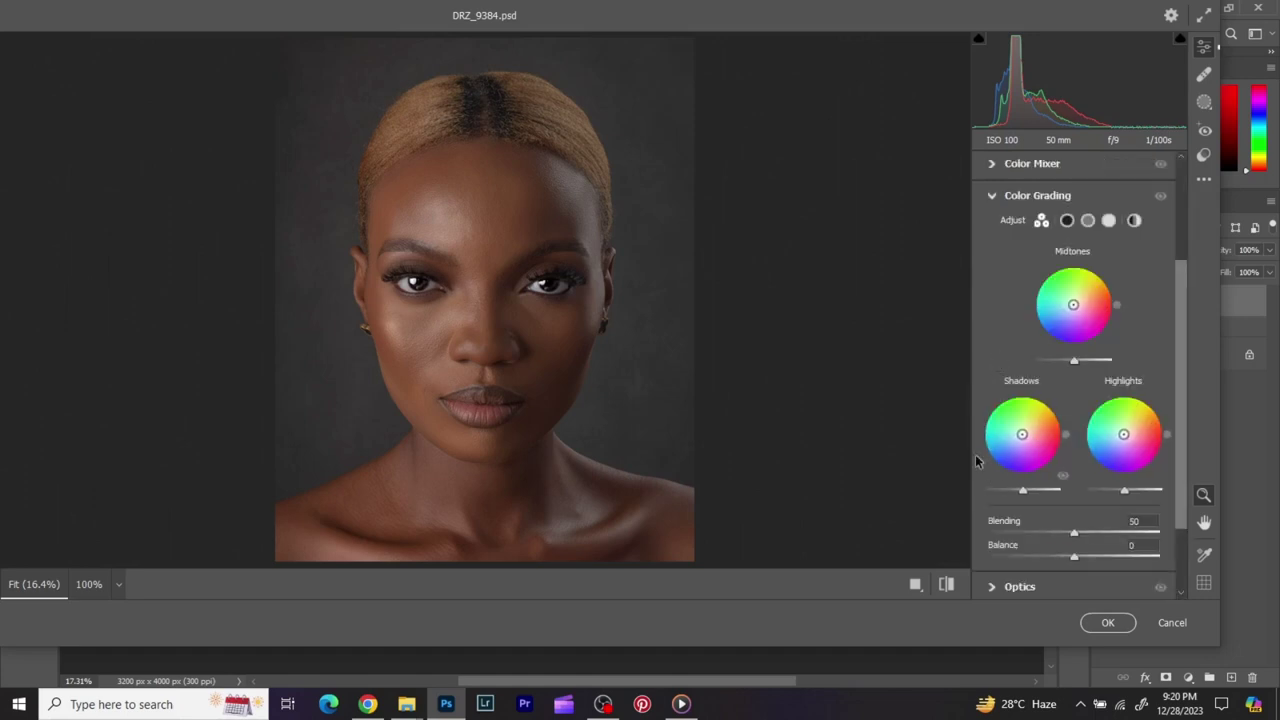
drag(1022, 436, 994, 472)
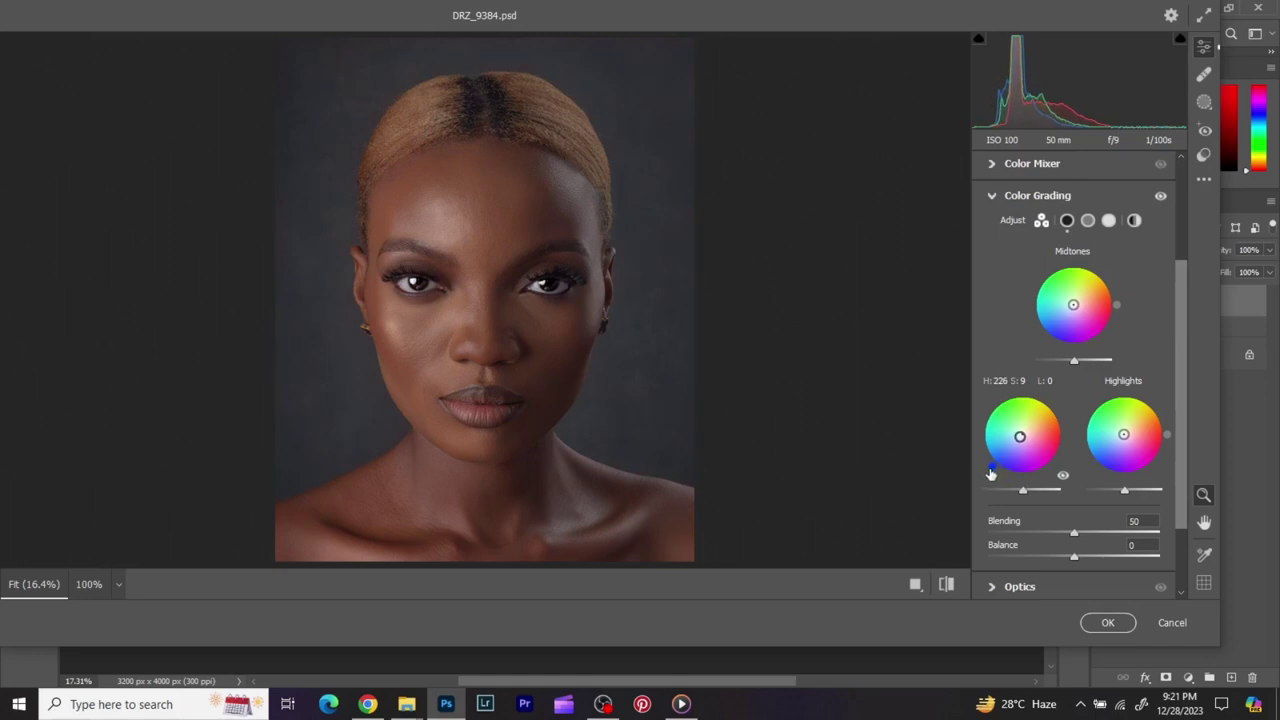
mouse_move(991, 474)
mouse_down()
mouse_move(983, 450)
mouse_move(1010, 479)
mouse_move(1037, 450)
mouse_move(1045, 400)
mouse_move(1059, 460)
mouse_move(1061, 441)
mouse_move(1129, 435)
mouse_up()
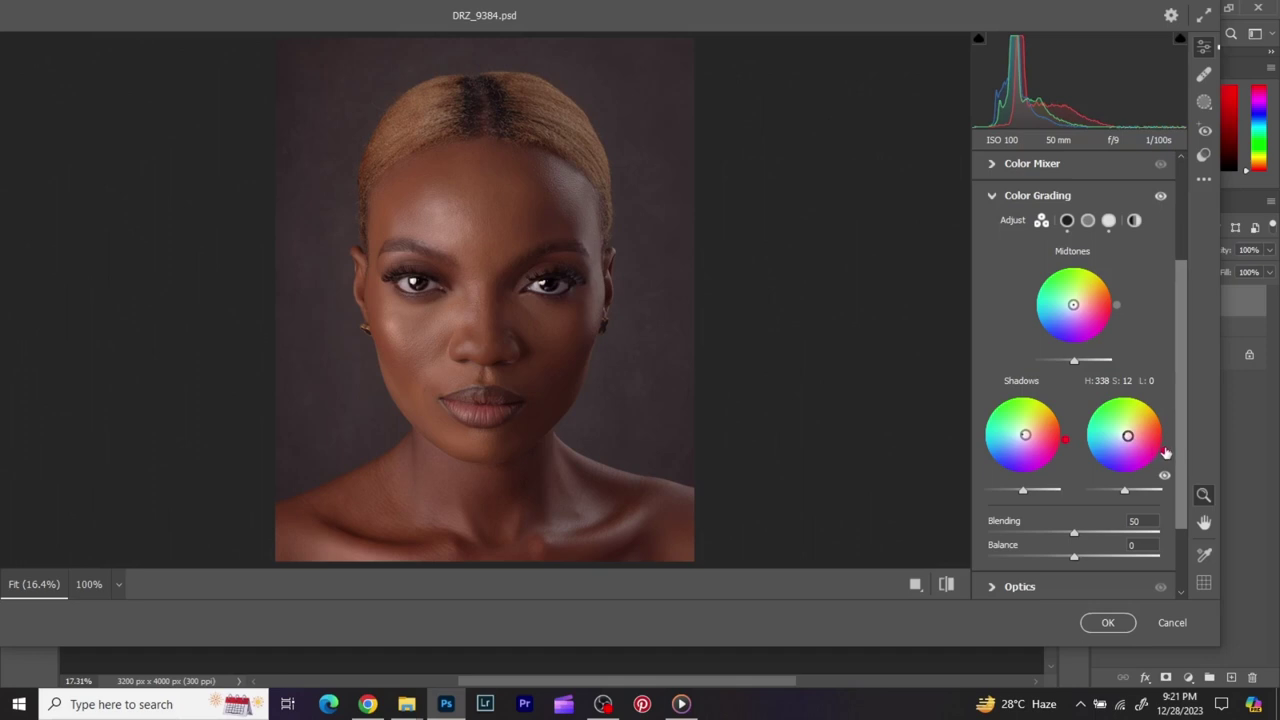
mouse_move(1165, 457)
mouse_down()
mouse_move(1089, 492)
mouse_move(1067, 462)
mouse_move(1070, 428)
mouse_move(1062, 455)
mouse_move(1057, 427)
mouse_move(1061, 456)
mouse_move(1060, 420)
mouse_move(1050, 454)
mouse_up()
mouse_move(1073, 304)
mouse_down()
mouse_move(1108, 335)
mouse_move(1060, 358)
mouse_move(1021, 354)
mouse_move(1016, 294)
mouse_move(1117, 267)
mouse_move(1020, 349)
mouse_up()
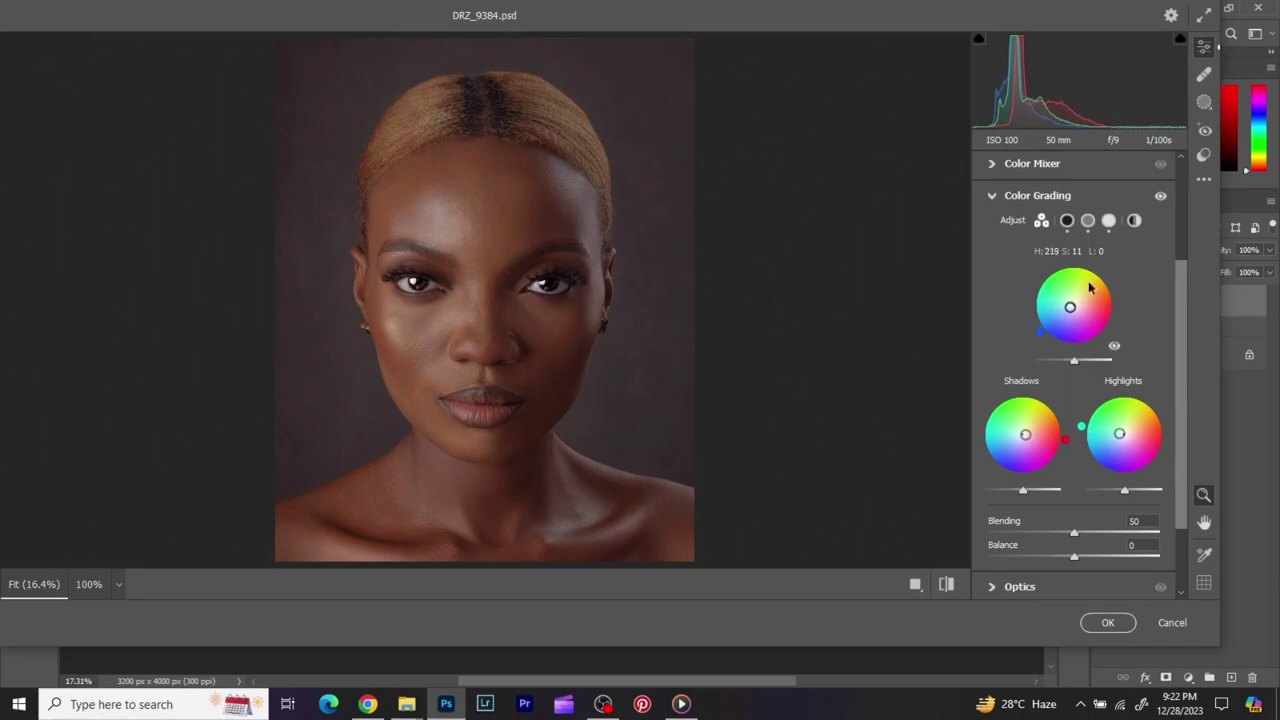
Step: Compare the portrait with the Color Grading adjustments switched off and on
click(1162, 196)
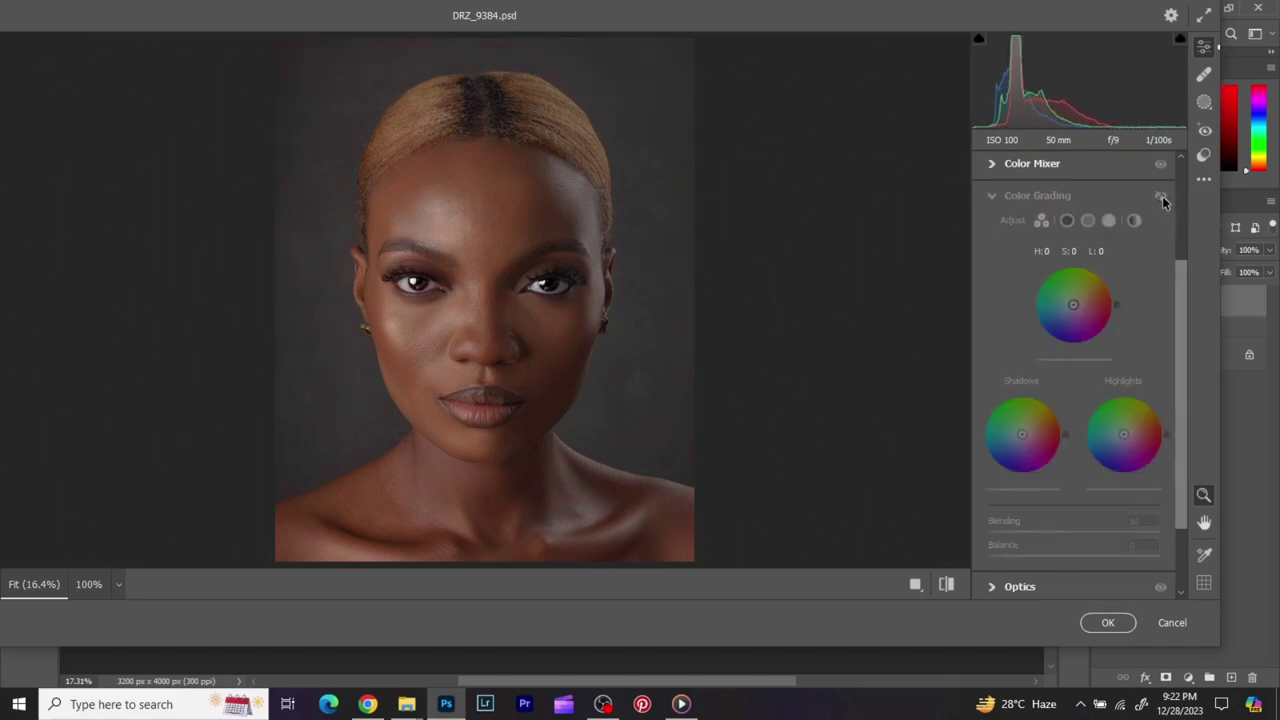
click(1162, 196)
click(1162, 197)
click(1162, 197)
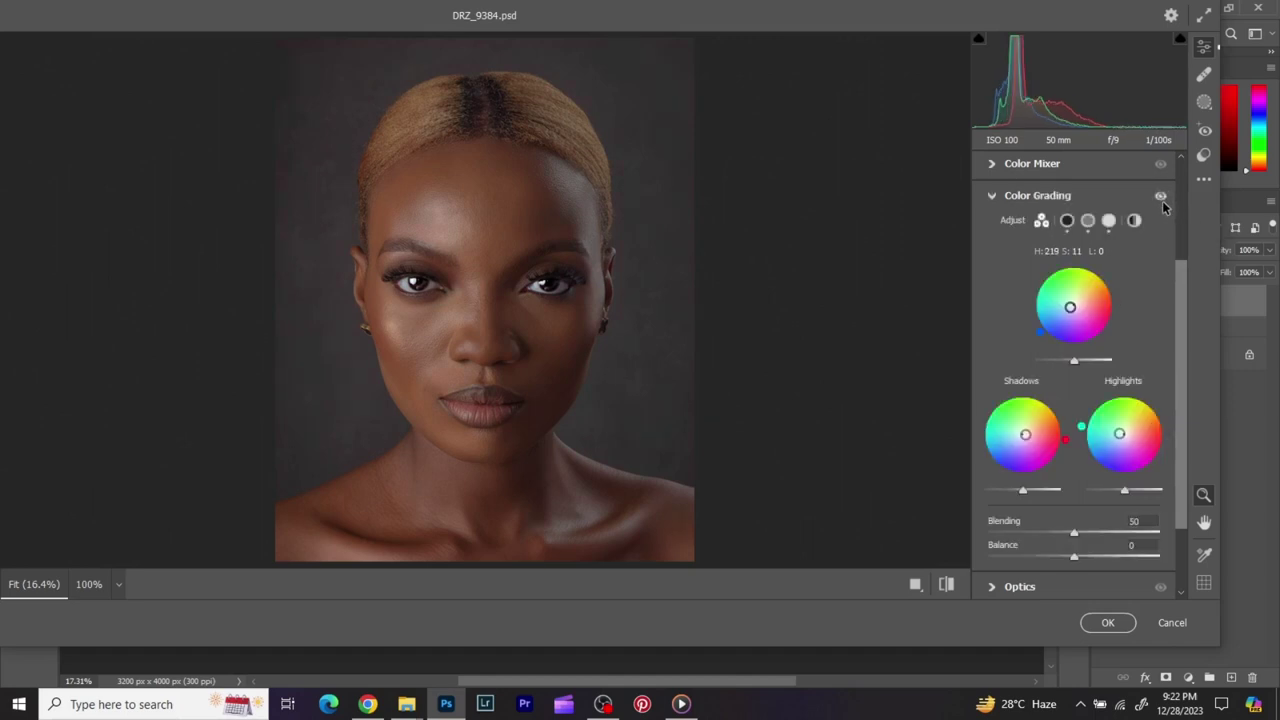
click(1162, 197)
click(1162, 197)
click(1160, 197)
click(1160, 197)
click(1160, 198)
click(1161, 198)
Step: Compare all current Camera Raw adjustments against the default settings, then collapse the Color Grading settings
click(947, 585)
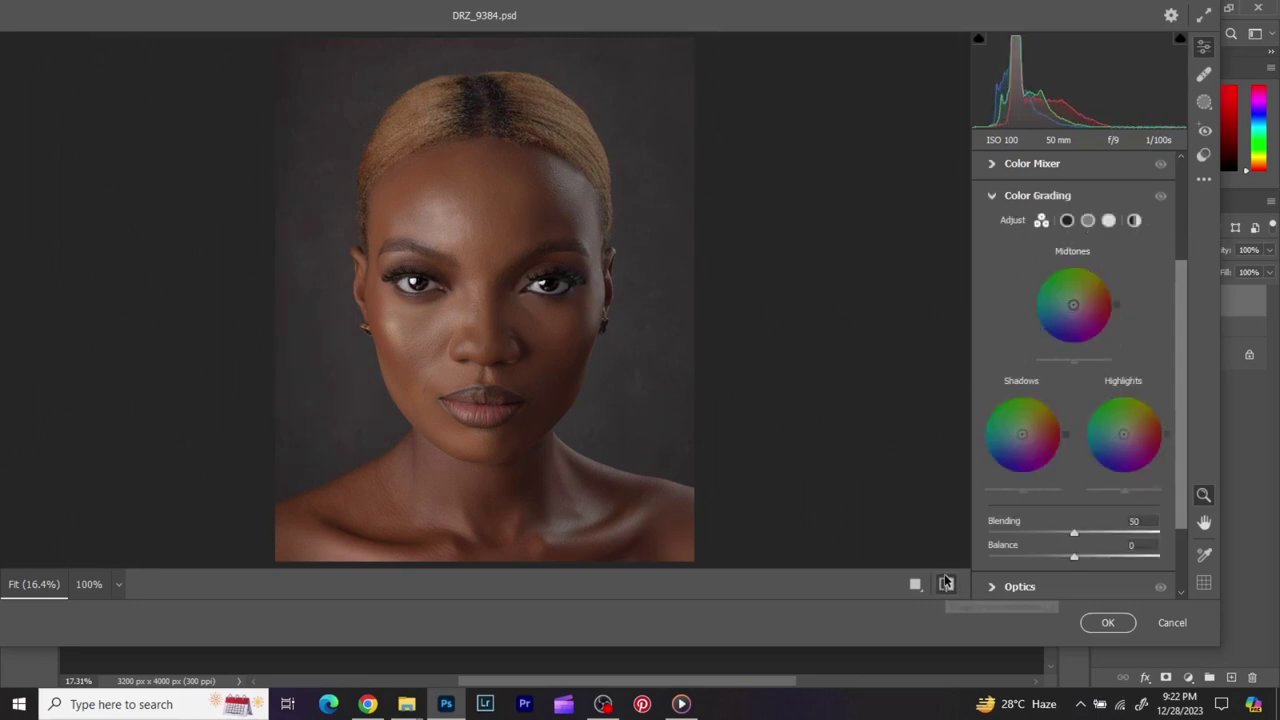
click(947, 585)
click(947, 585)
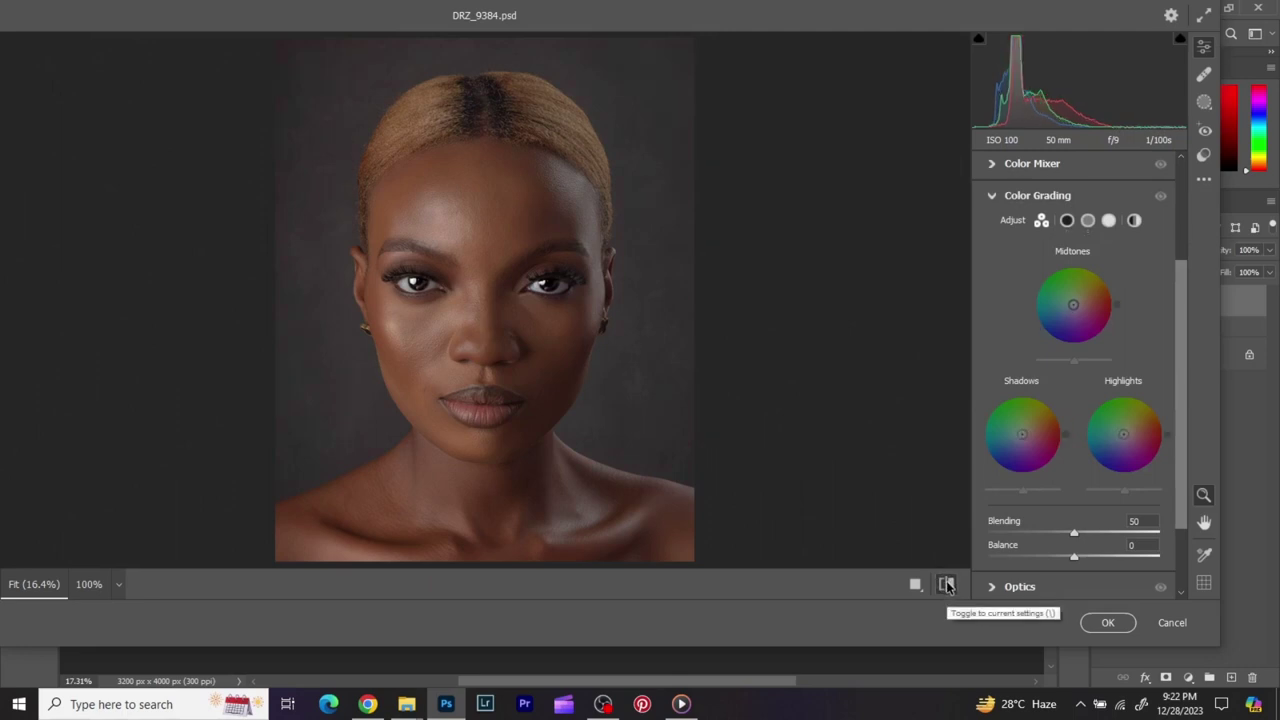
click(947, 586)
click(947, 585)
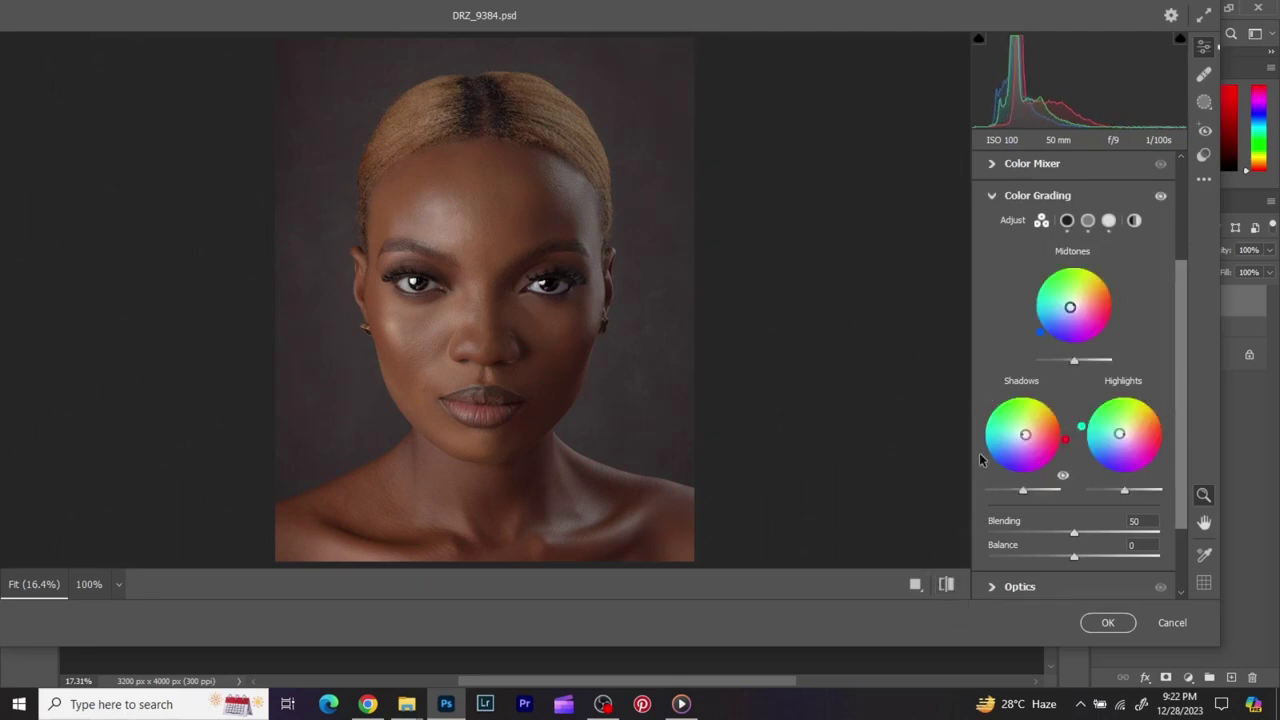
click(1008, 197)
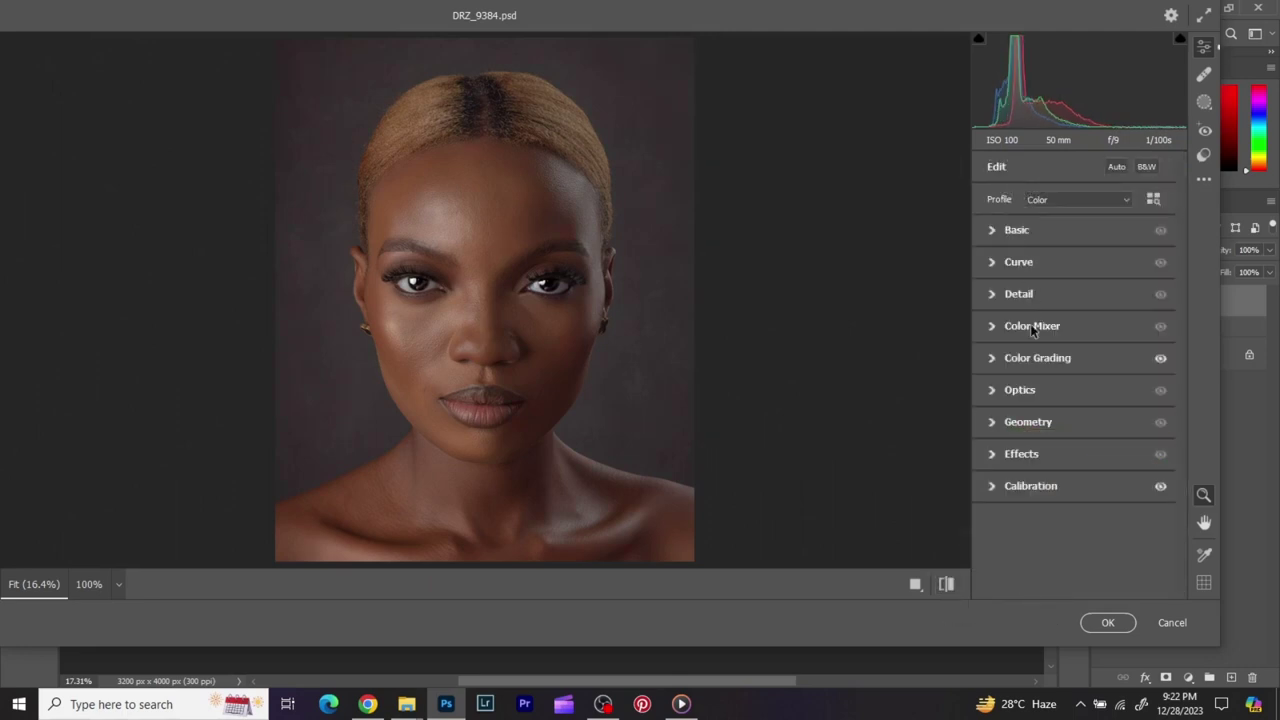
Step: Try a three-point contrast curve with shadows at input 71, output 47, midtones at input 131, output 122, and slightly lowered highlights
click(994, 264)
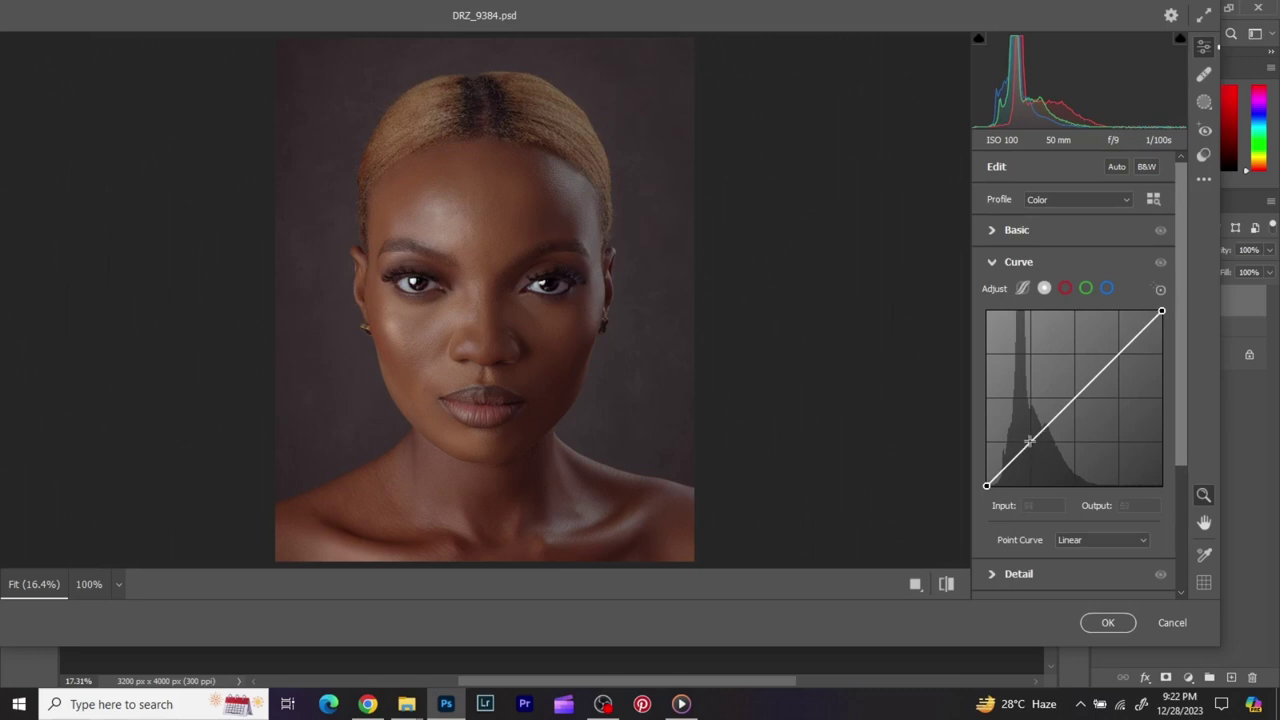
drag(1029, 440, 1029, 446)
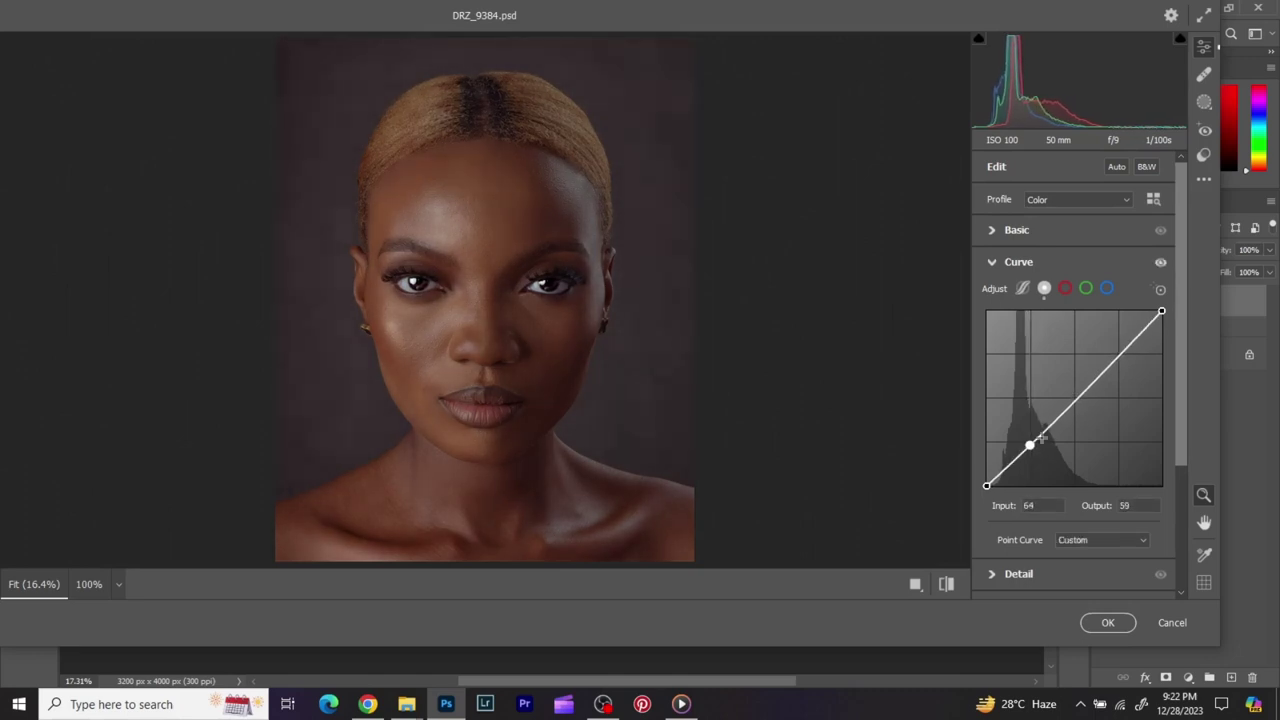
click(1076, 398)
click(1117, 356)
drag(1029, 445, 1035, 455)
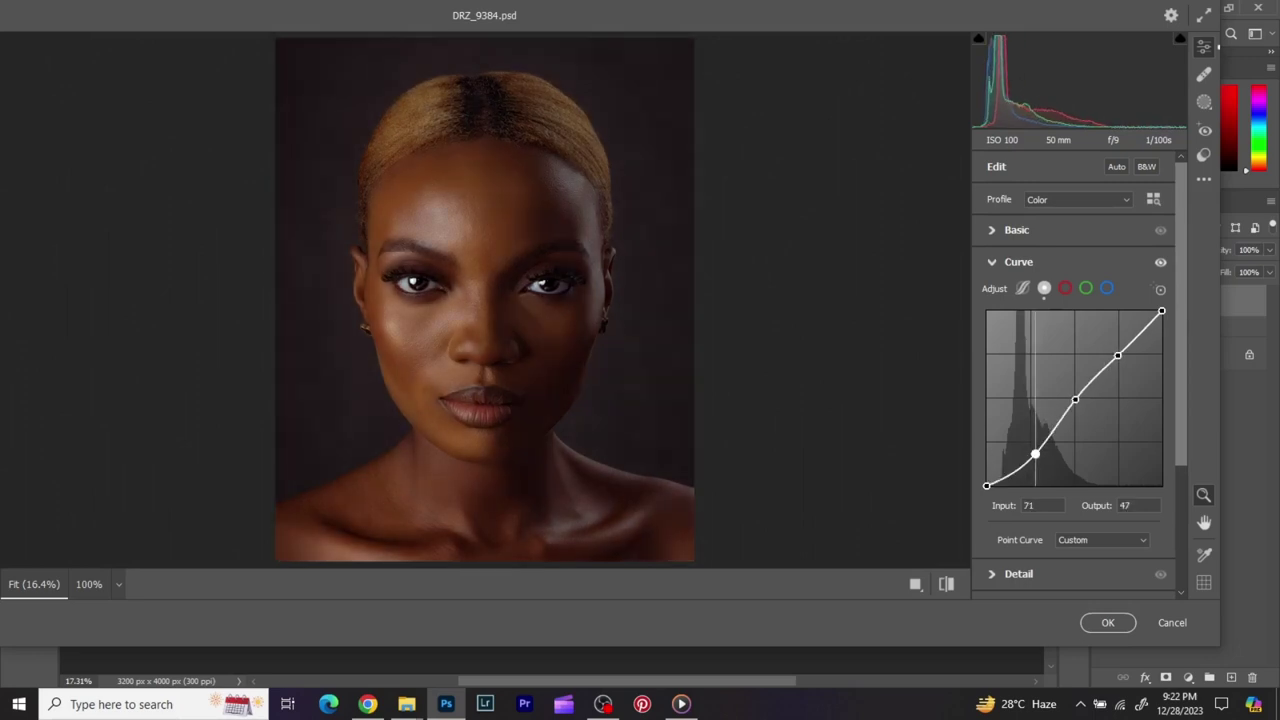
drag(1075, 400, 1076, 403)
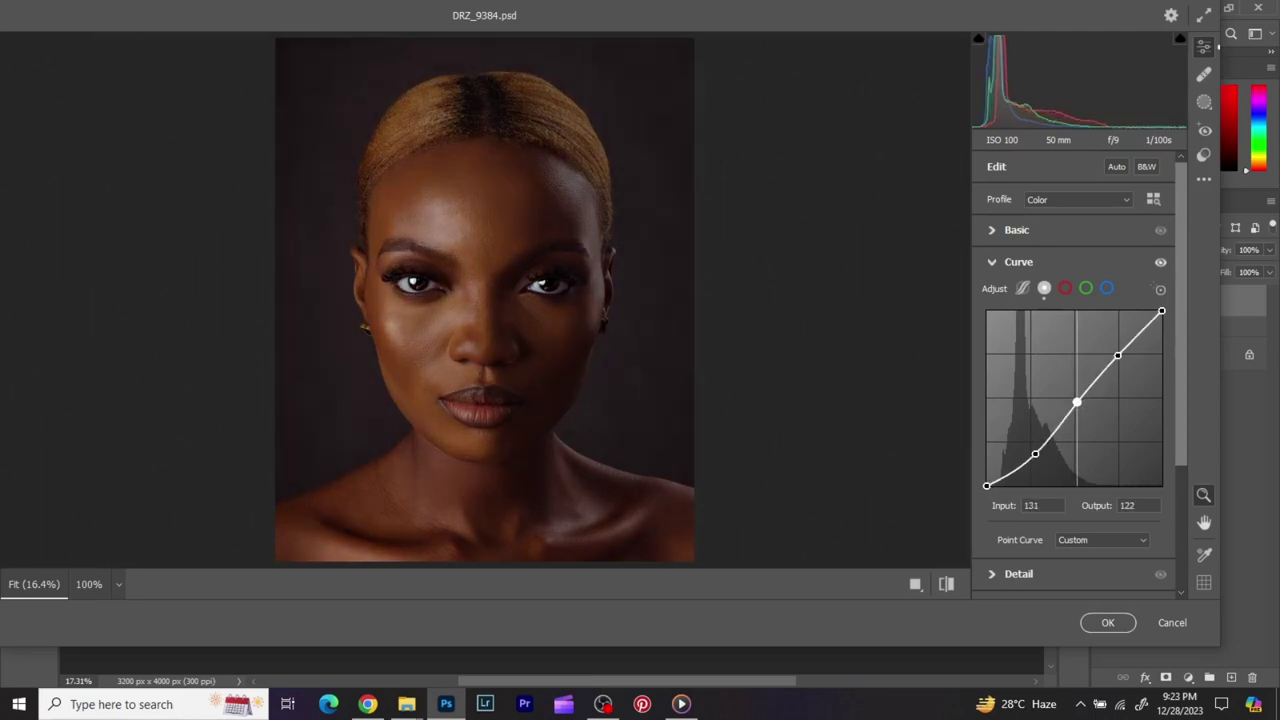
drag(1117, 355, 1127, 368)
Step: Lower the curve's white point slightly, lift the black point, and readjust the inner points, with the midtone at input 137, output 113
drag(1162, 311, 1161, 316)
drag(987, 486, 1033, 448)
click(1035, 454)
mouse_move(1032, 447)
mouse_down()
mouse_move(1026, 434)
mouse_move(1034, 451)
mouse_up()
click(1077, 404)
drag(1078, 406, 1081, 409)
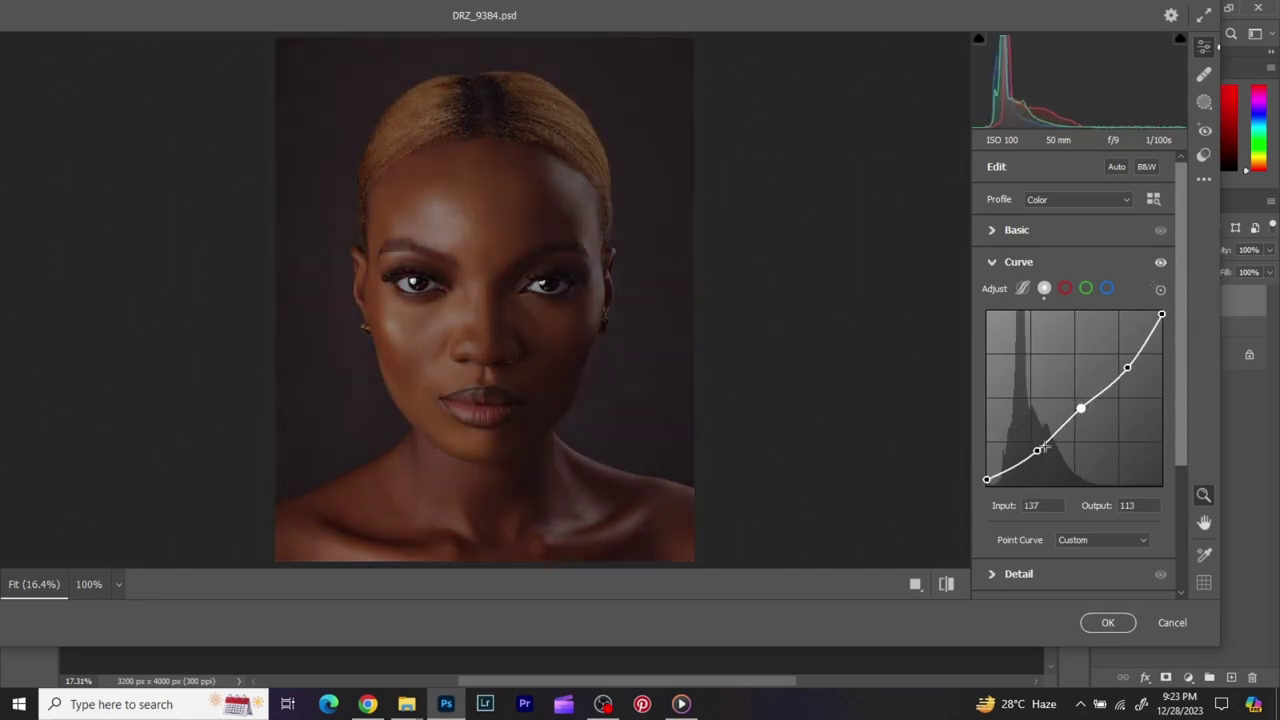
Step: Remove the three inner points from the curve and return its black point to input 0, output 0
drag(1083, 410, 1119, 496)
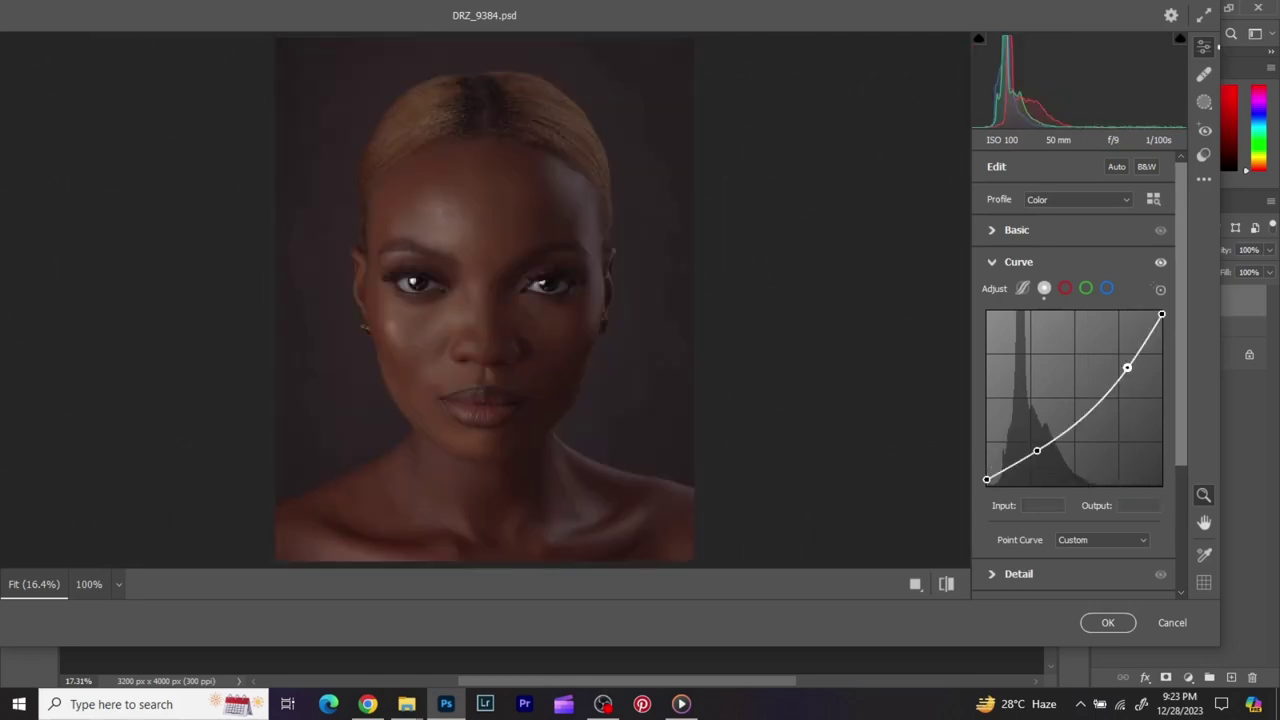
drag(1125, 371, 1150, 500)
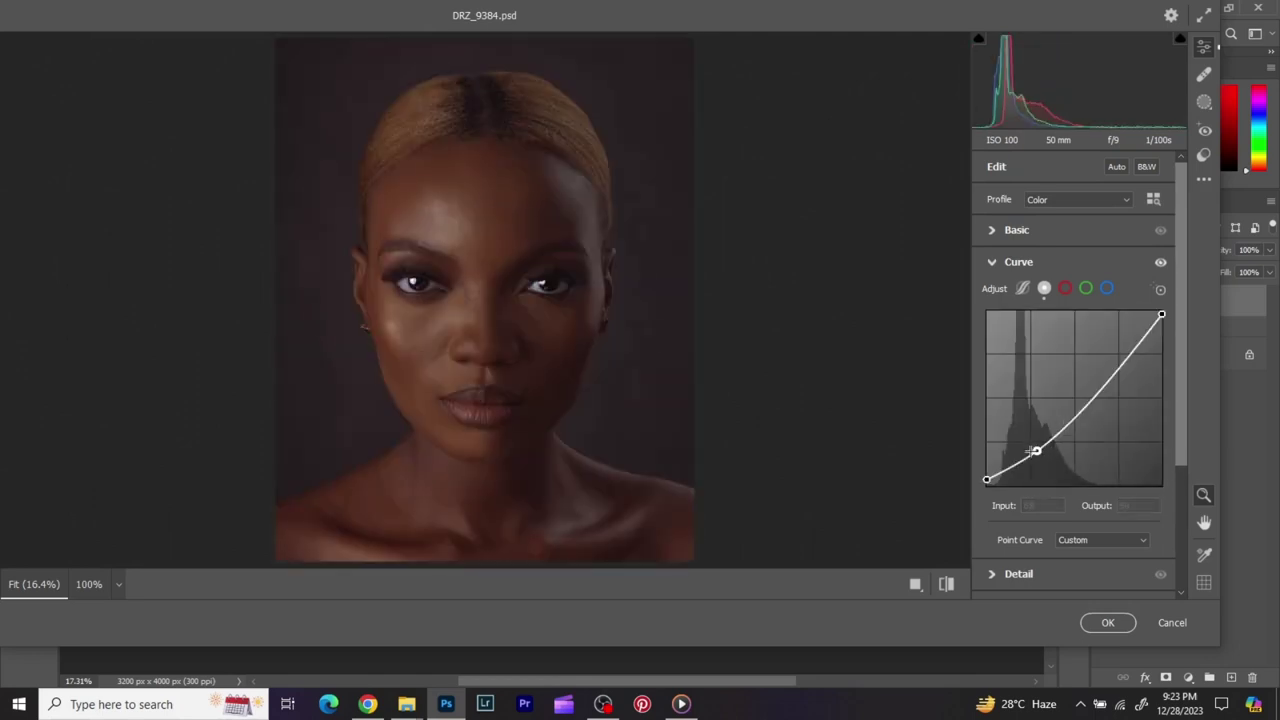
drag(1037, 451, 1072, 555)
drag(987, 479, 987, 487)
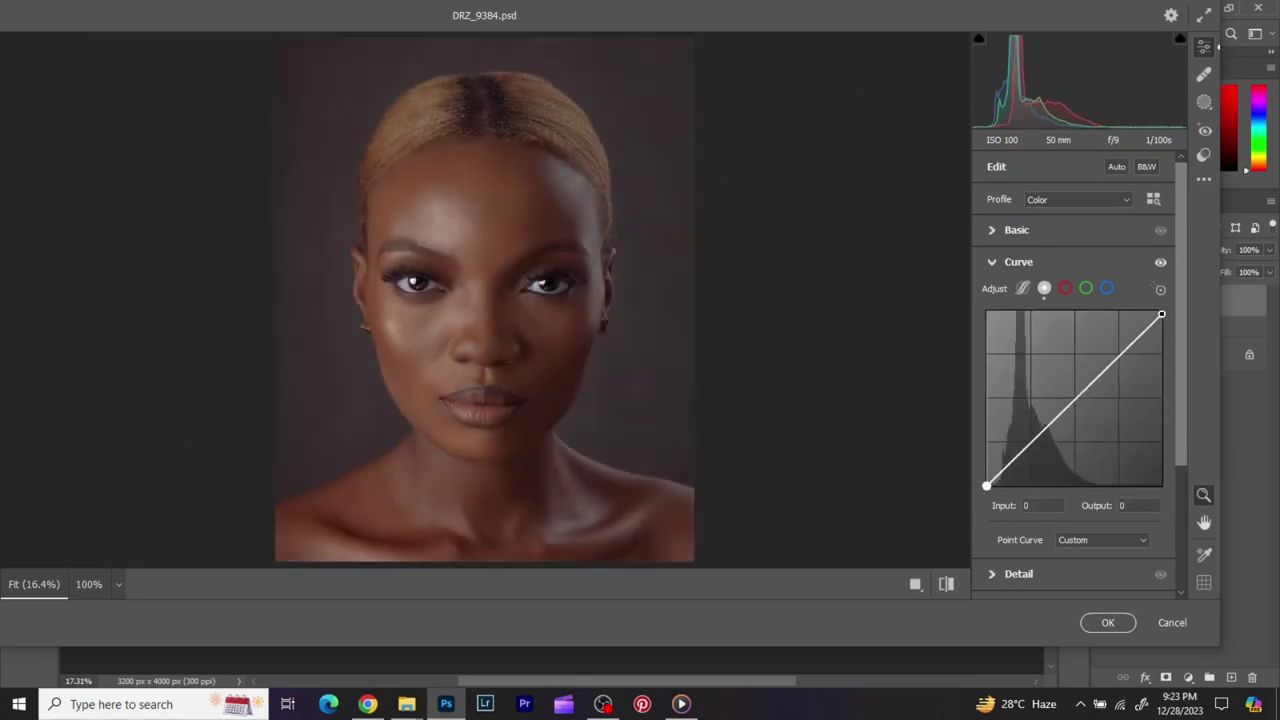
Step: Add shadow, midtone and highlight points to the point curve, with midtones at input 130, output 130, and lift the black point to output 12
click(1030, 441)
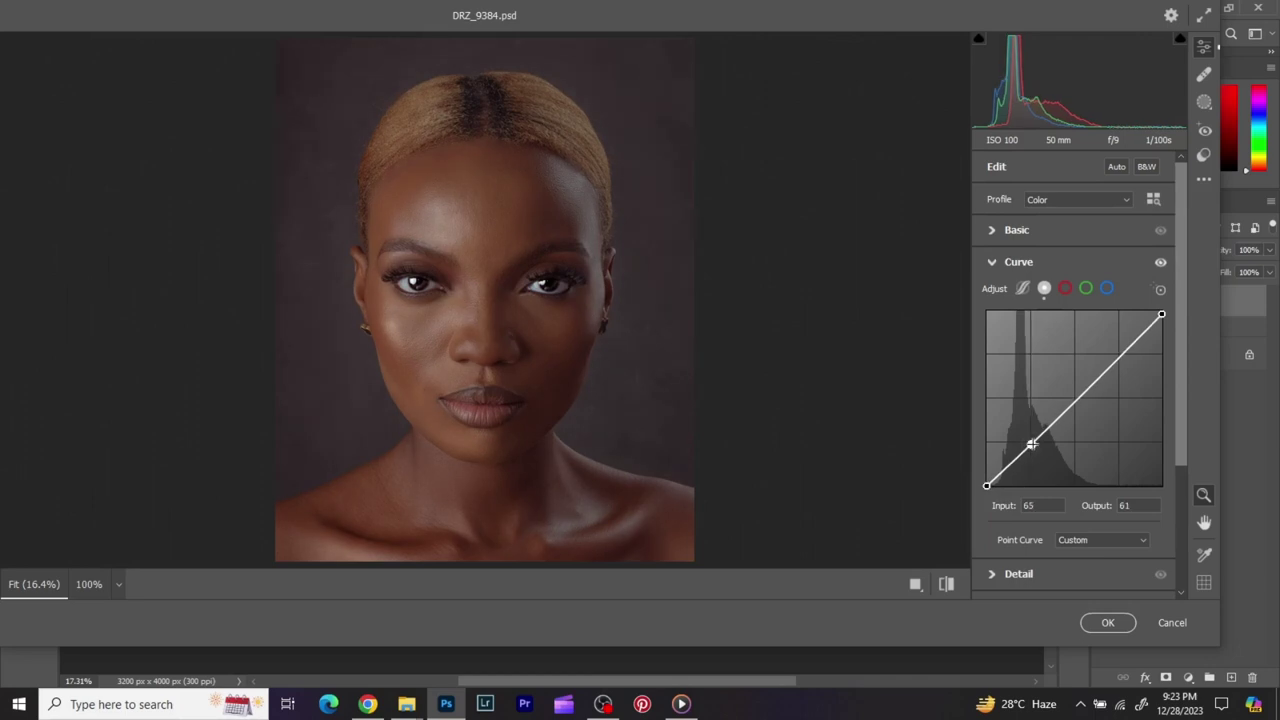
click(1074, 396)
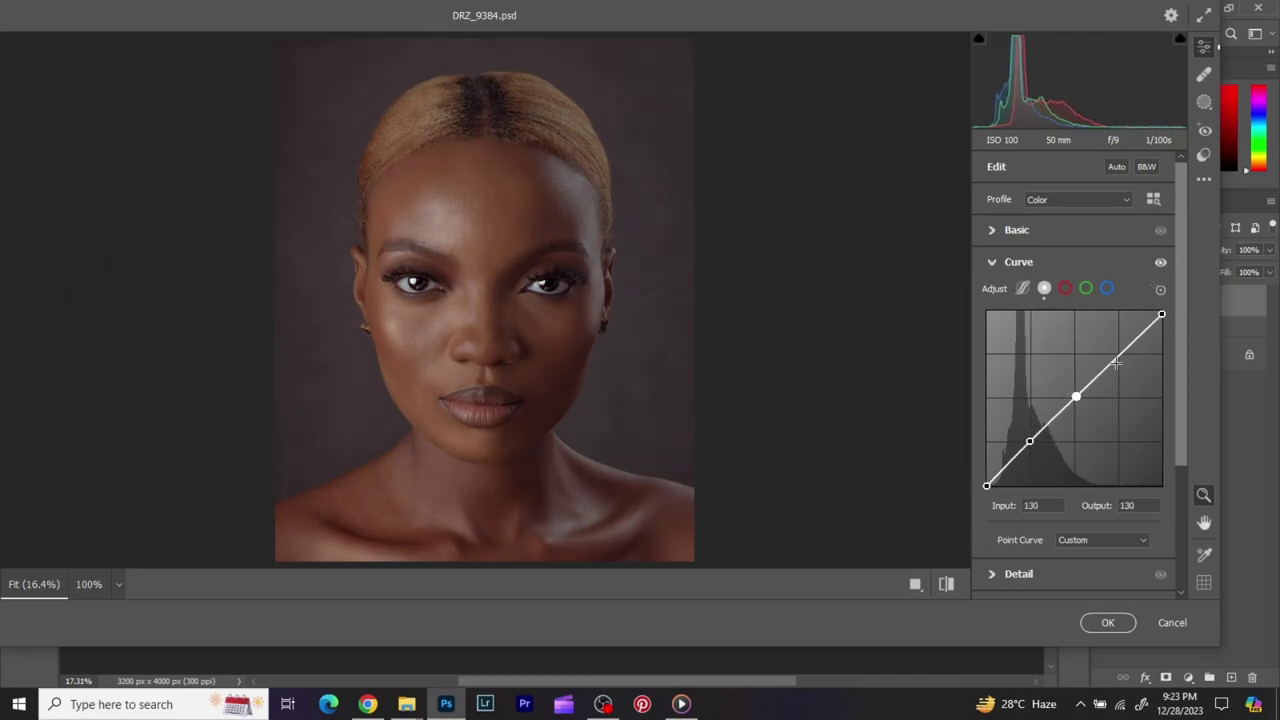
click(1118, 355)
drag(986, 485, 986, 478)
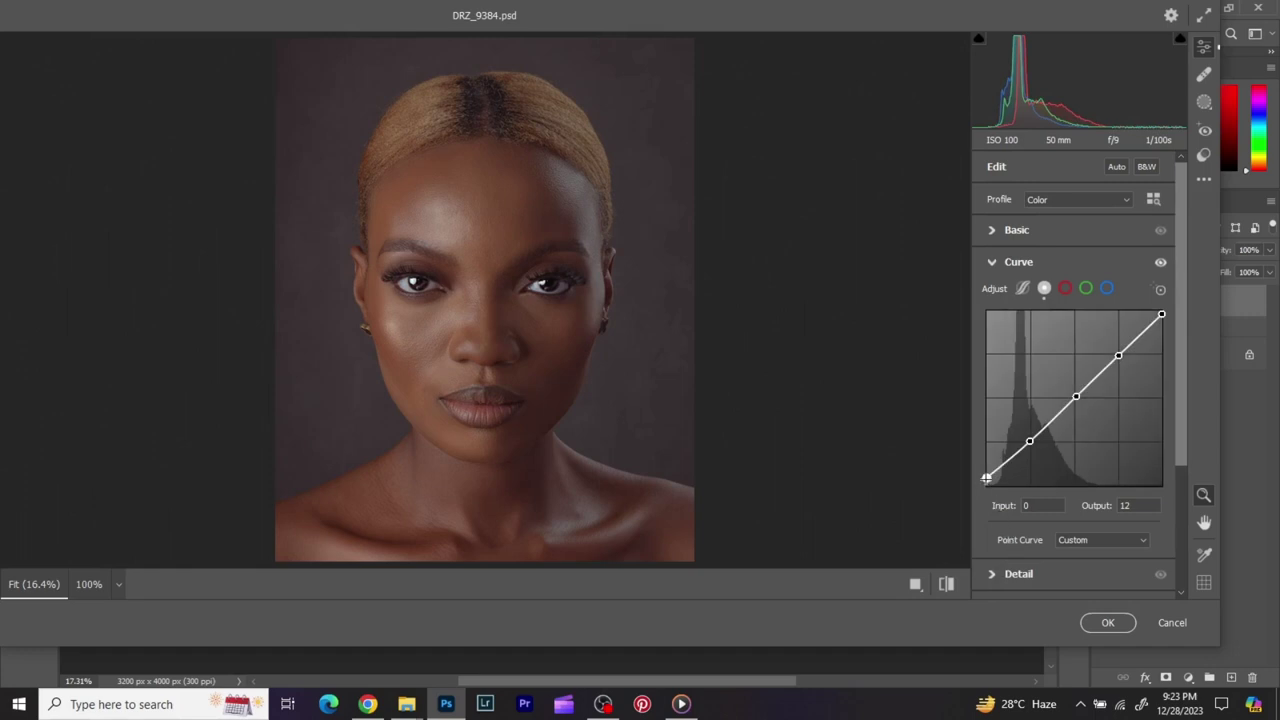
drag(987, 479, 987, 478)
Step: Adjust the curve's shadow point to input 65, output 64, raise the midtones slightly, and set the highlights to input 191, output 195
drag(1030, 441, 1032, 442)
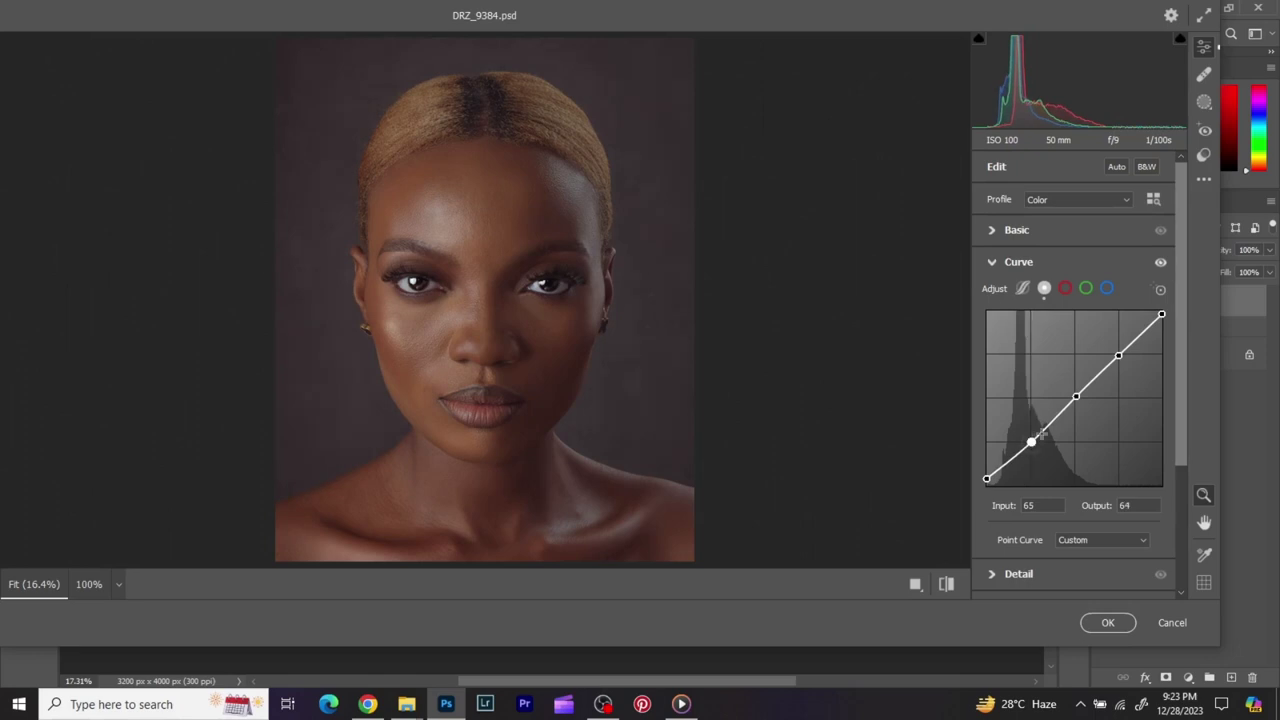
drag(1076, 396, 1077, 392)
drag(1118, 355, 1117, 353)
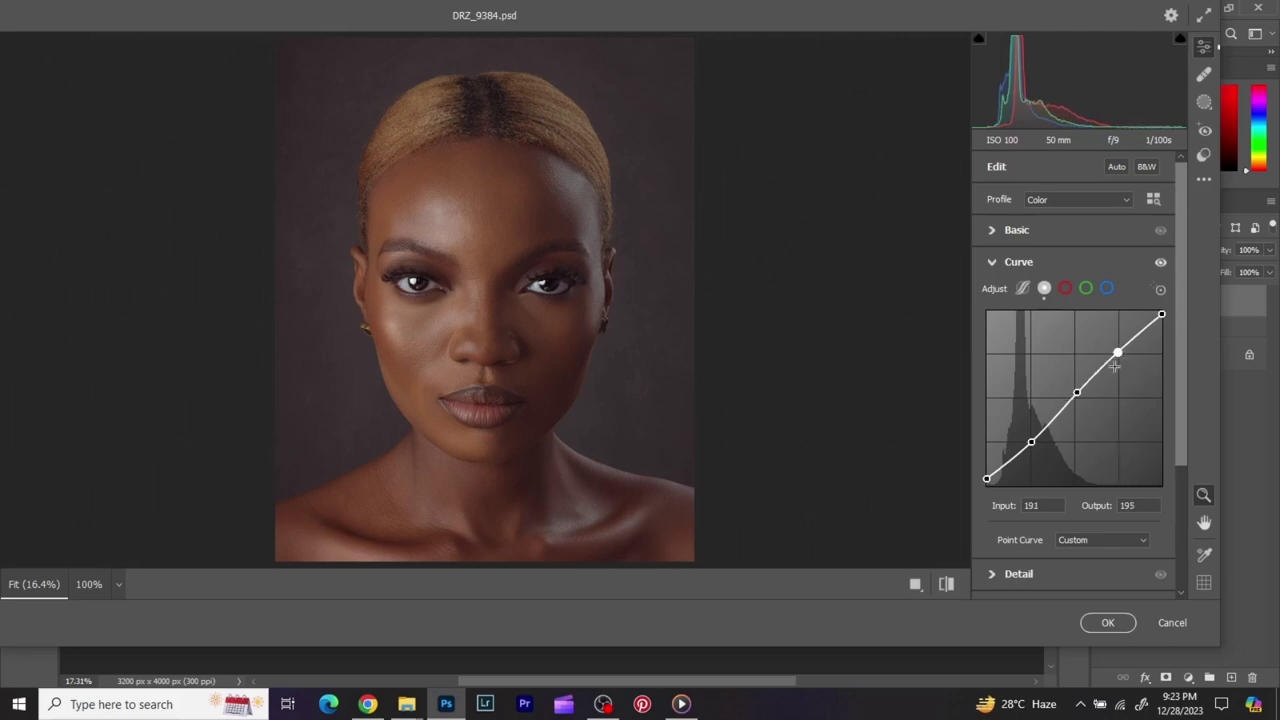
Step: Compare the portrait with and without the curve adjustment
click(1161, 264)
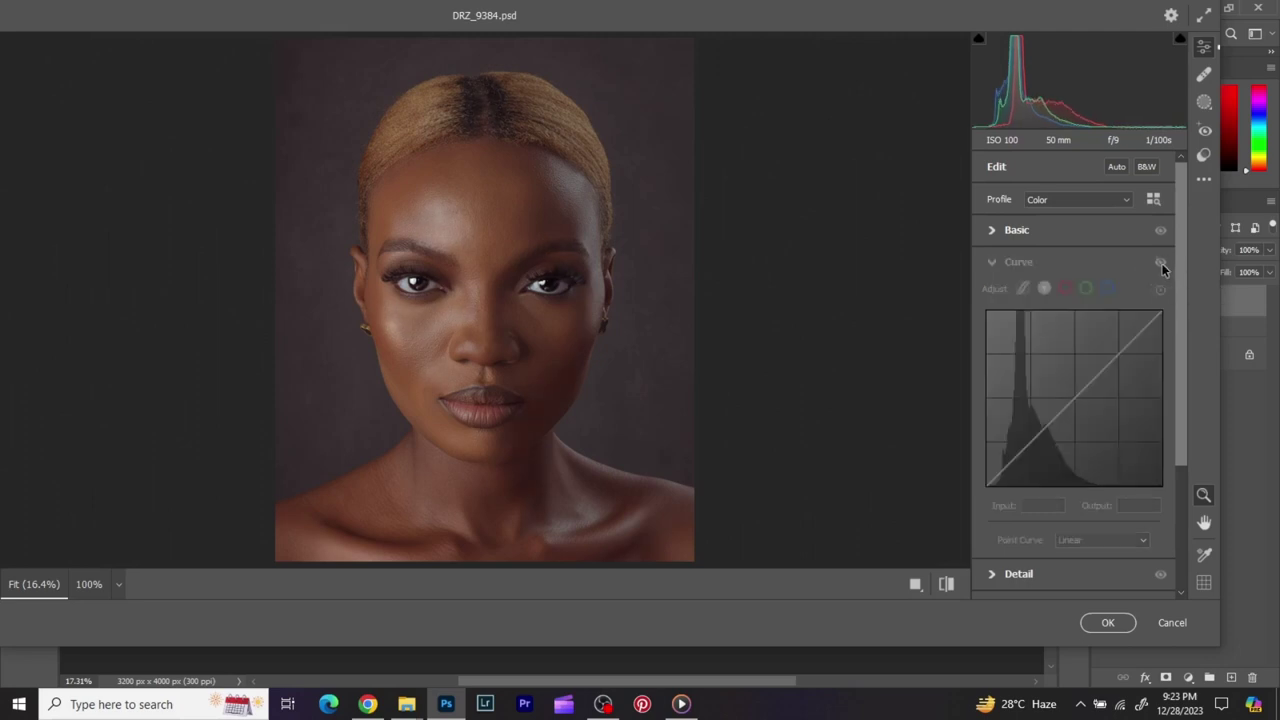
click(1162, 265)
click(1163, 264)
click(1164, 263)
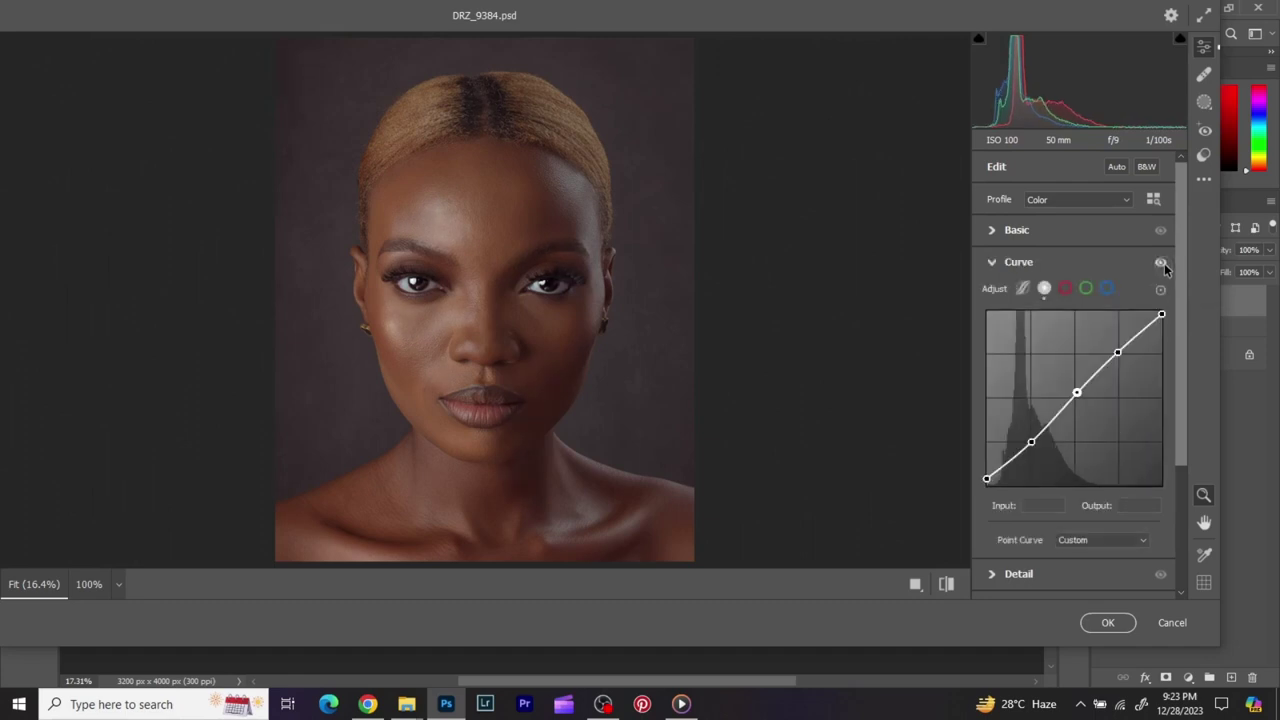
Step: Try a red channel curve with three inner points and the black point lifted to output 9
click(1065, 288)
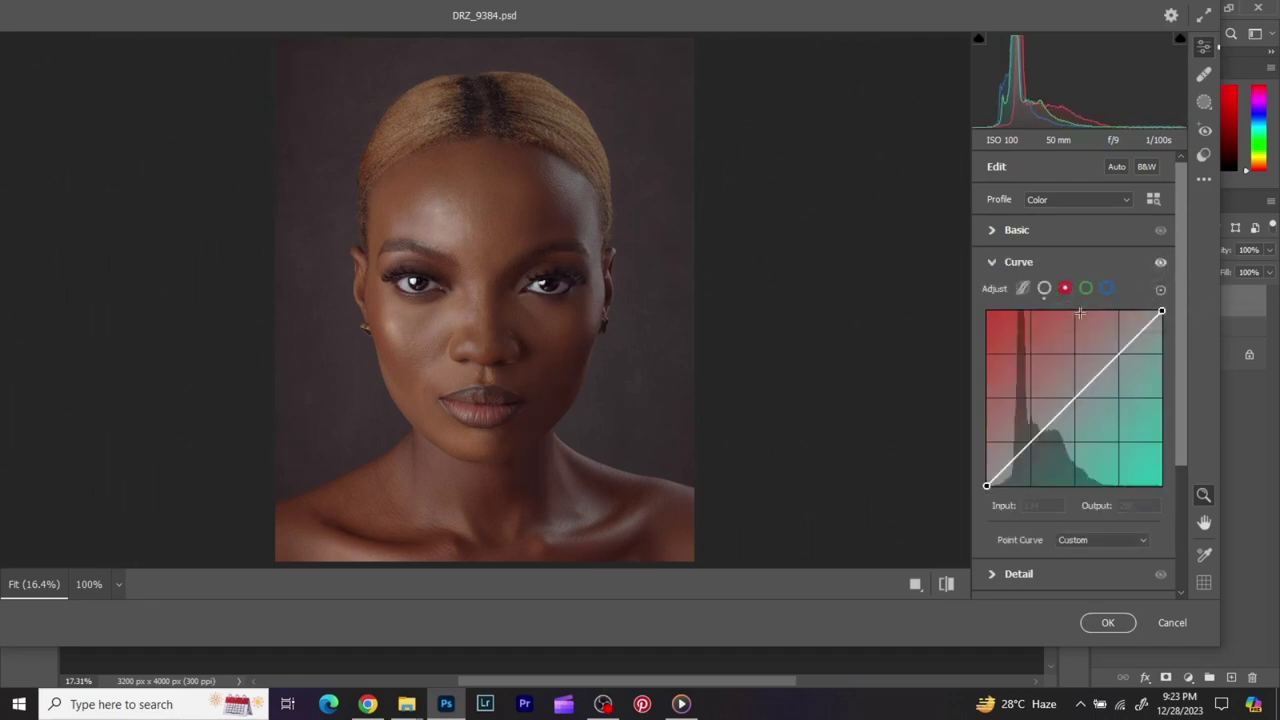
drag(1029, 441, 1029, 443)
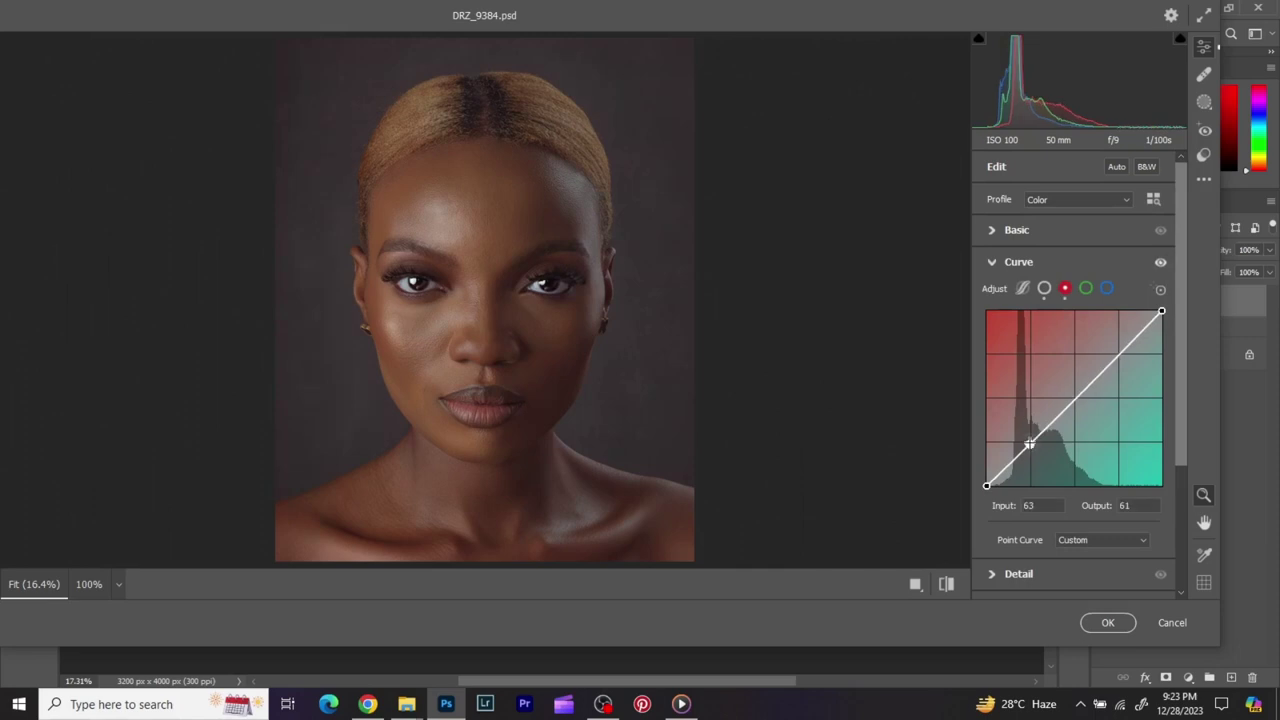
click(1074, 398)
click(1117, 356)
mouse_move(986, 486)
mouse_down()
mouse_move(986, 466)
mouse_move(986, 481)
mouse_up()
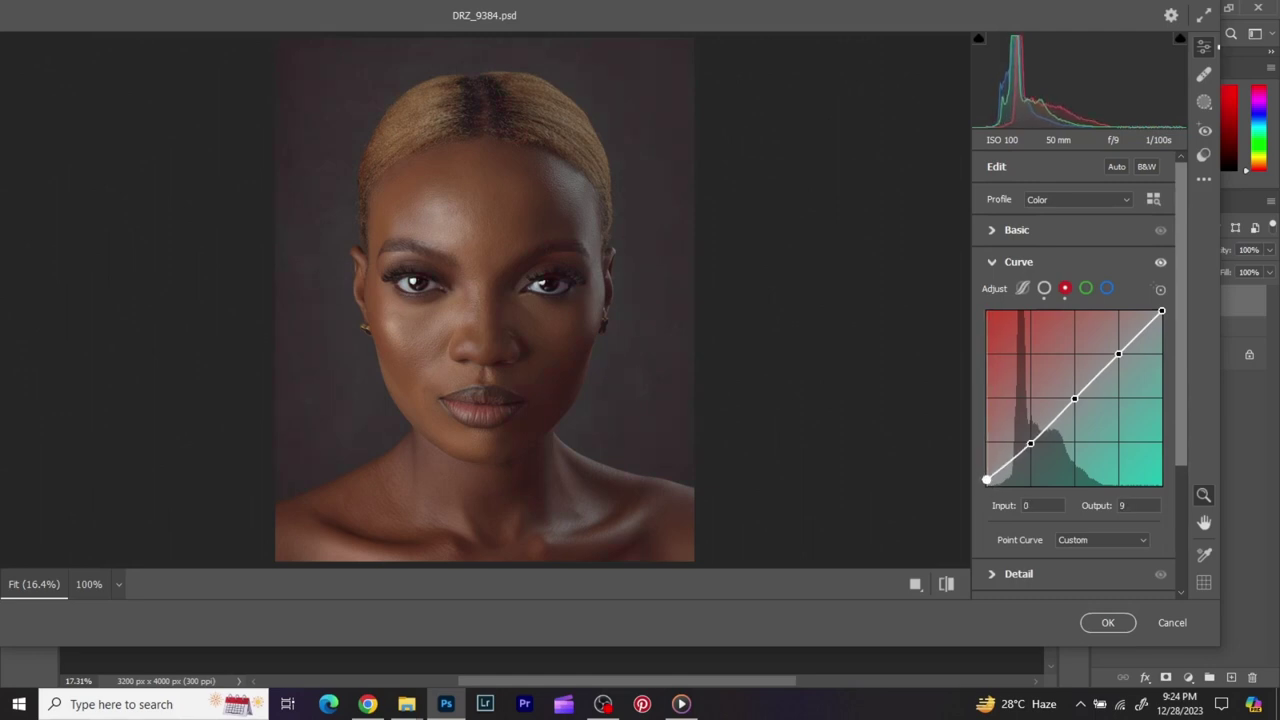
Step: Try fine-tuning the red curve with shadows at input 63, output 62, and a slightly lowered midtone point
click(1030, 443)
drag(1029, 446, 1030, 443)
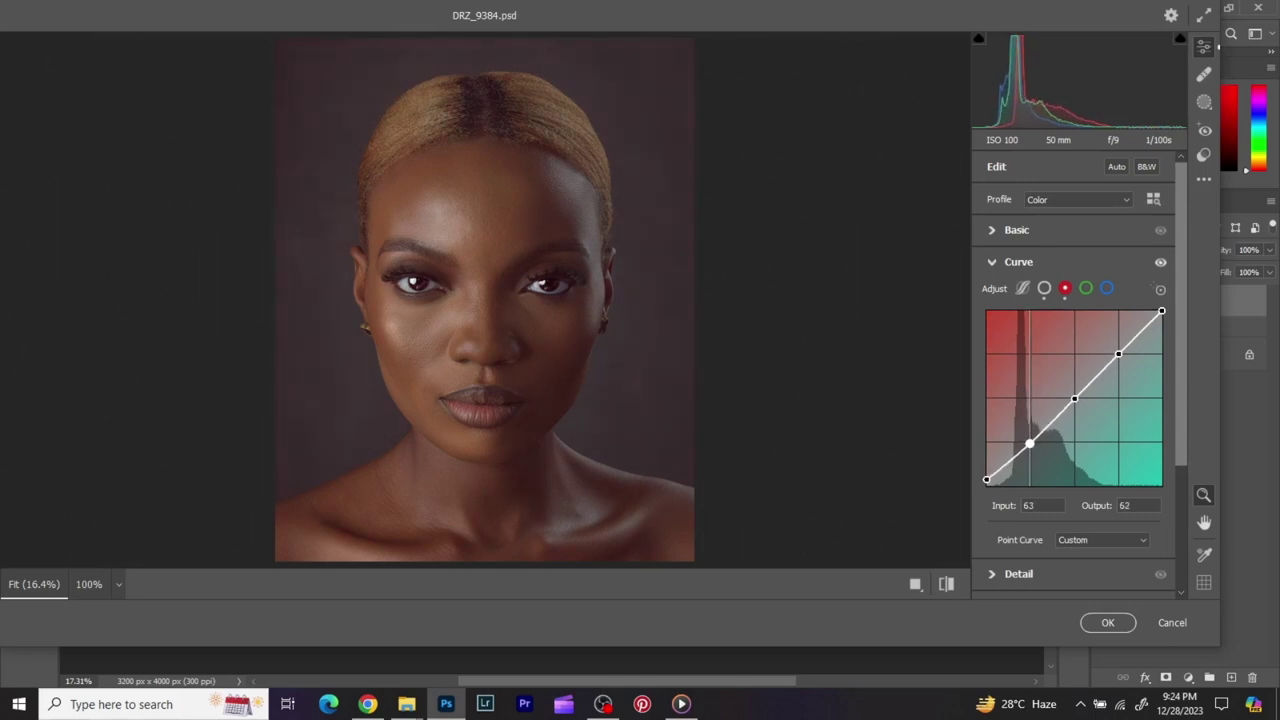
click(1074, 400)
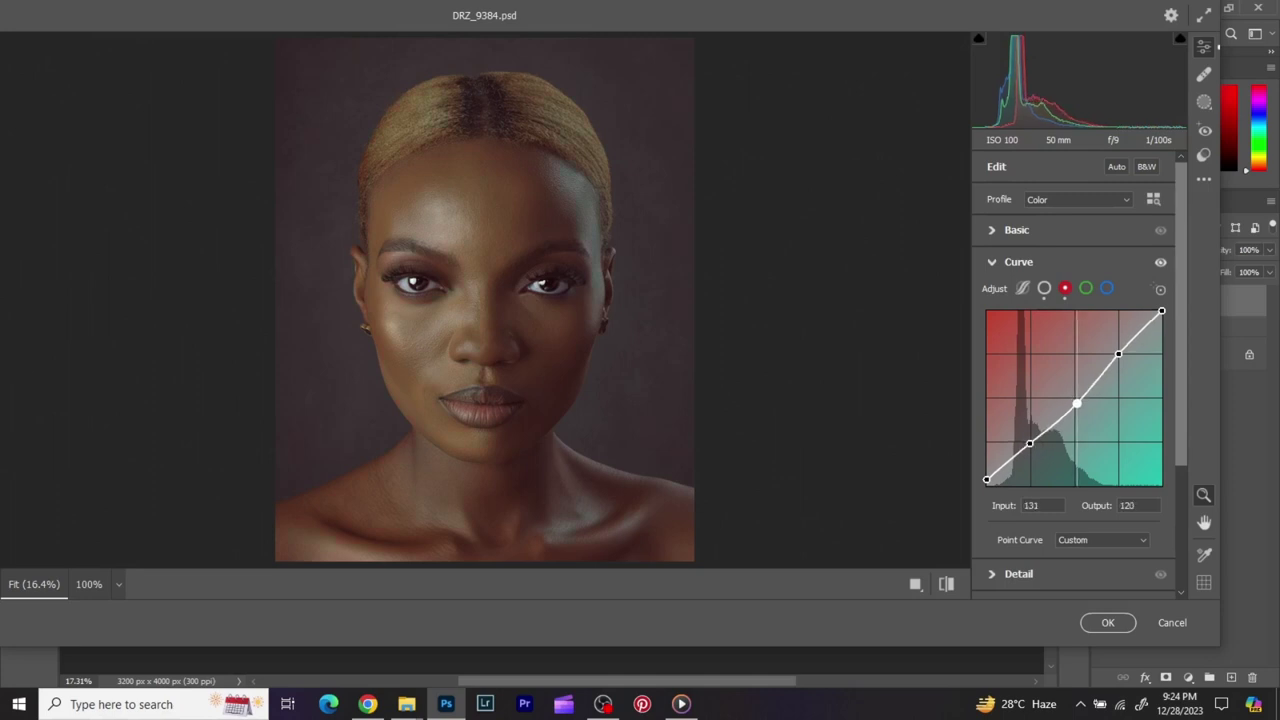
drag(1074, 400, 1075, 399)
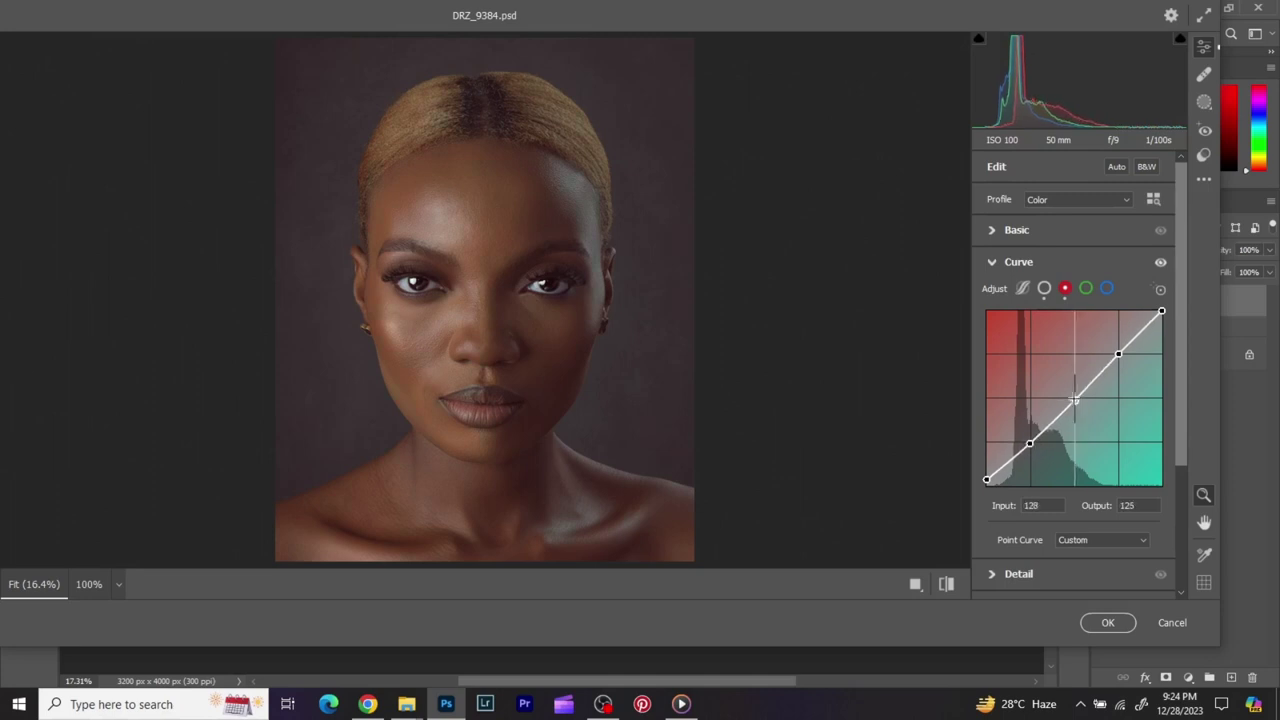
Step: Remove the red curve's inner points, return its black point to input 0, output 0, and collapse the Curve settings
drag(1029, 462, 1175, 350)
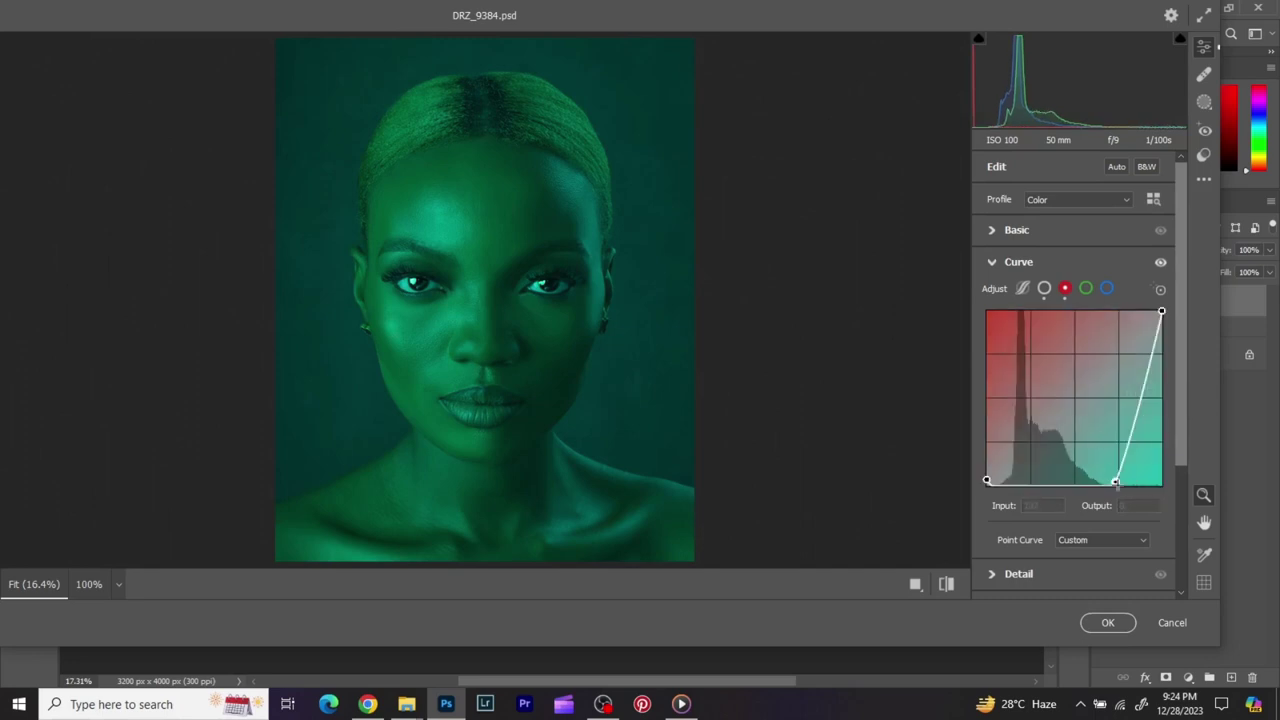
drag(1115, 482, 986, 486)
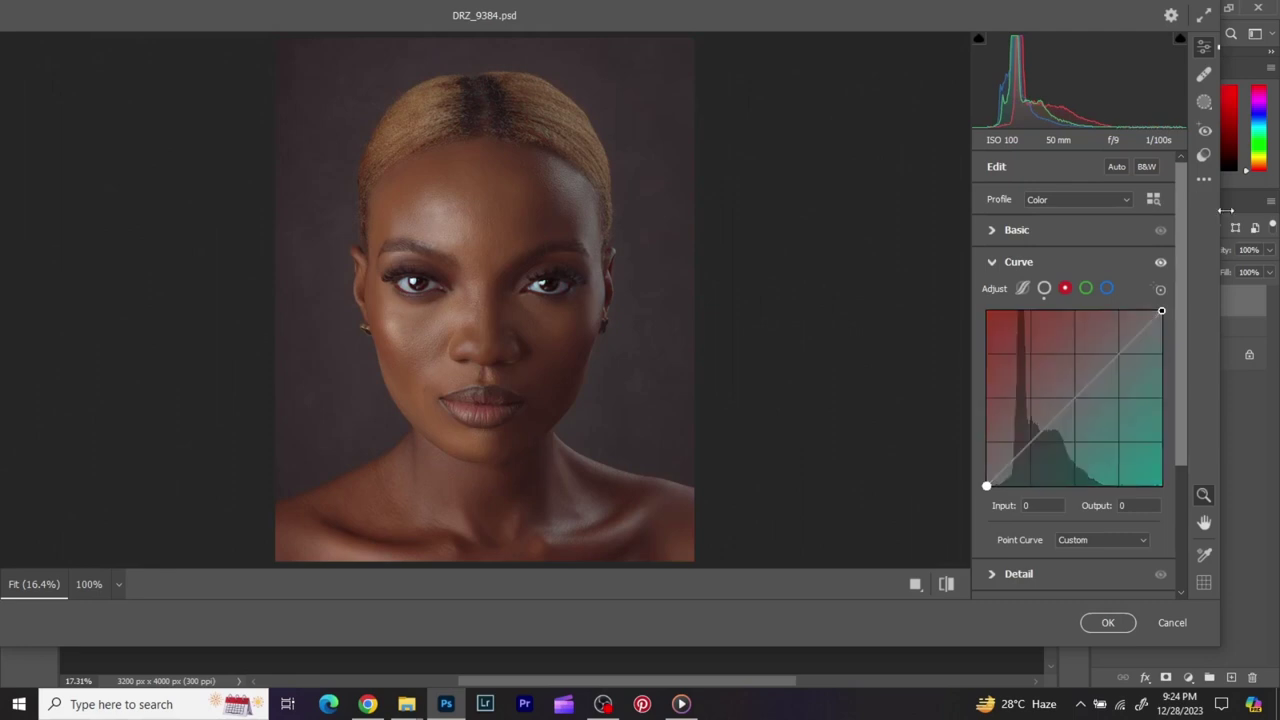
click(1044, 288)
click(1003, 262)
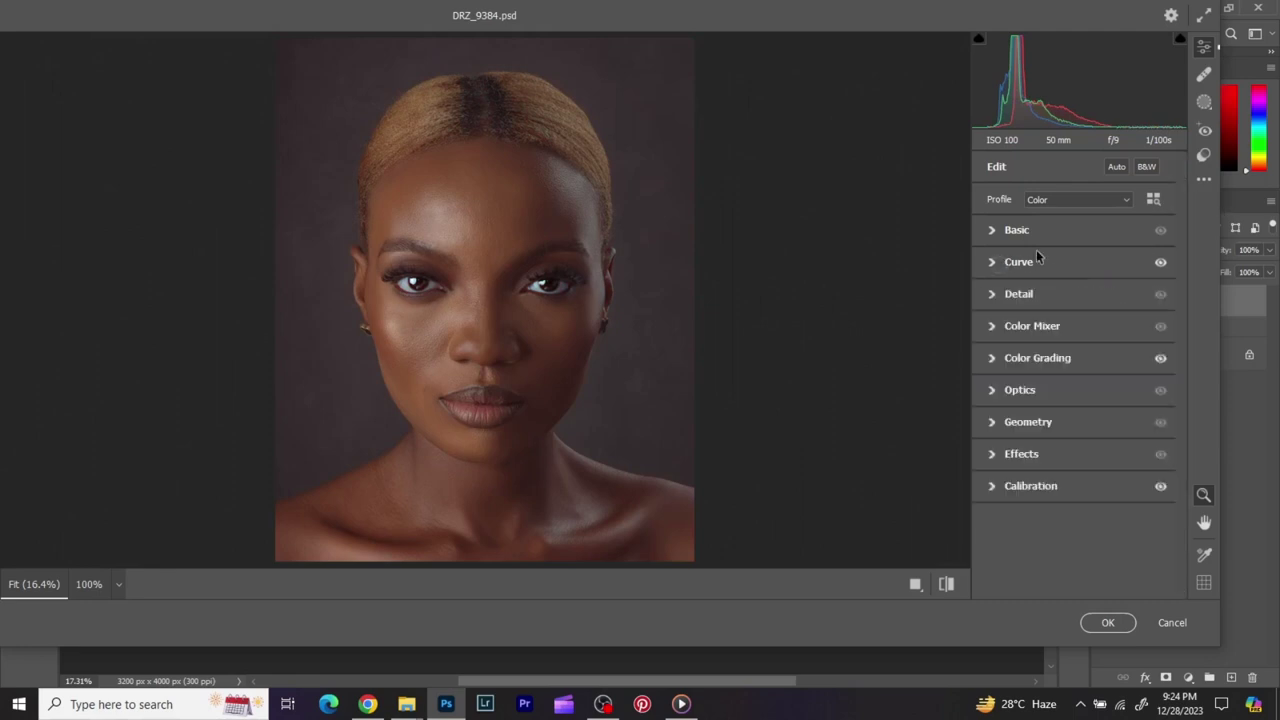
Step: Increase Sharpening strongly in the Detail settings, then collapse them
click(994, 295)
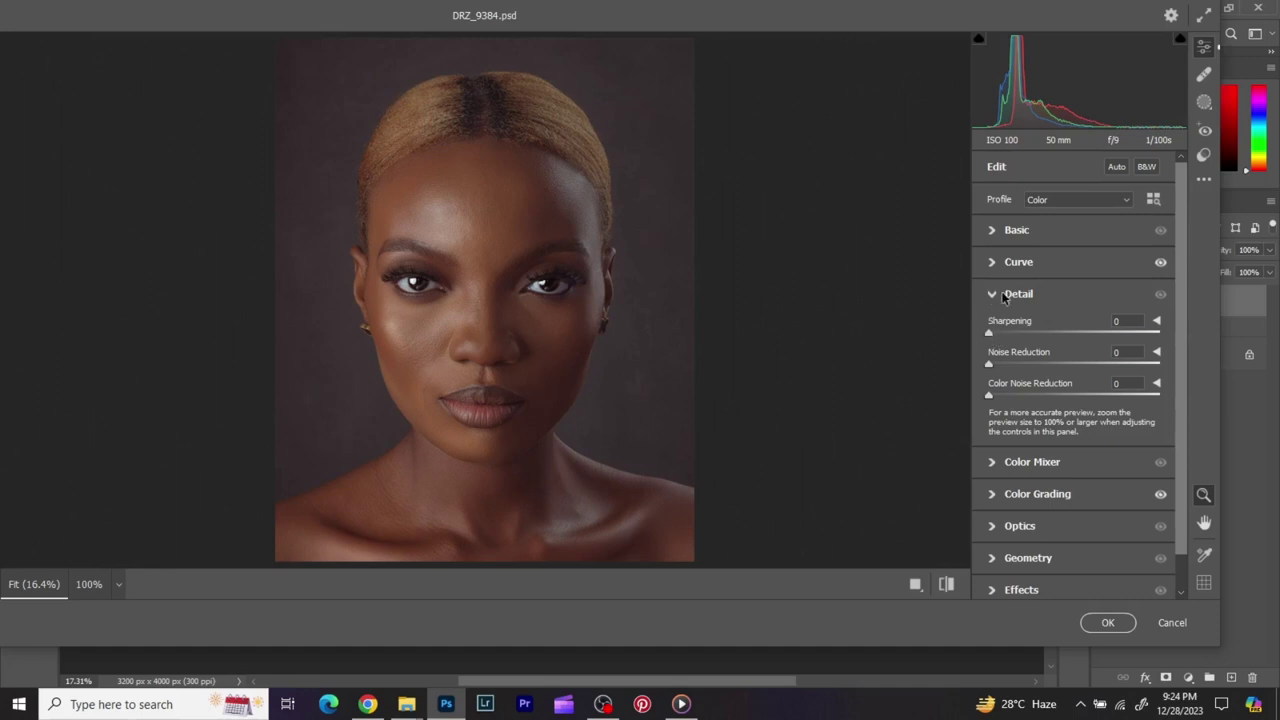
drag(990, 336, 1016, 331)
drag(1047, 330, 1130, 333)
click(996, 296)
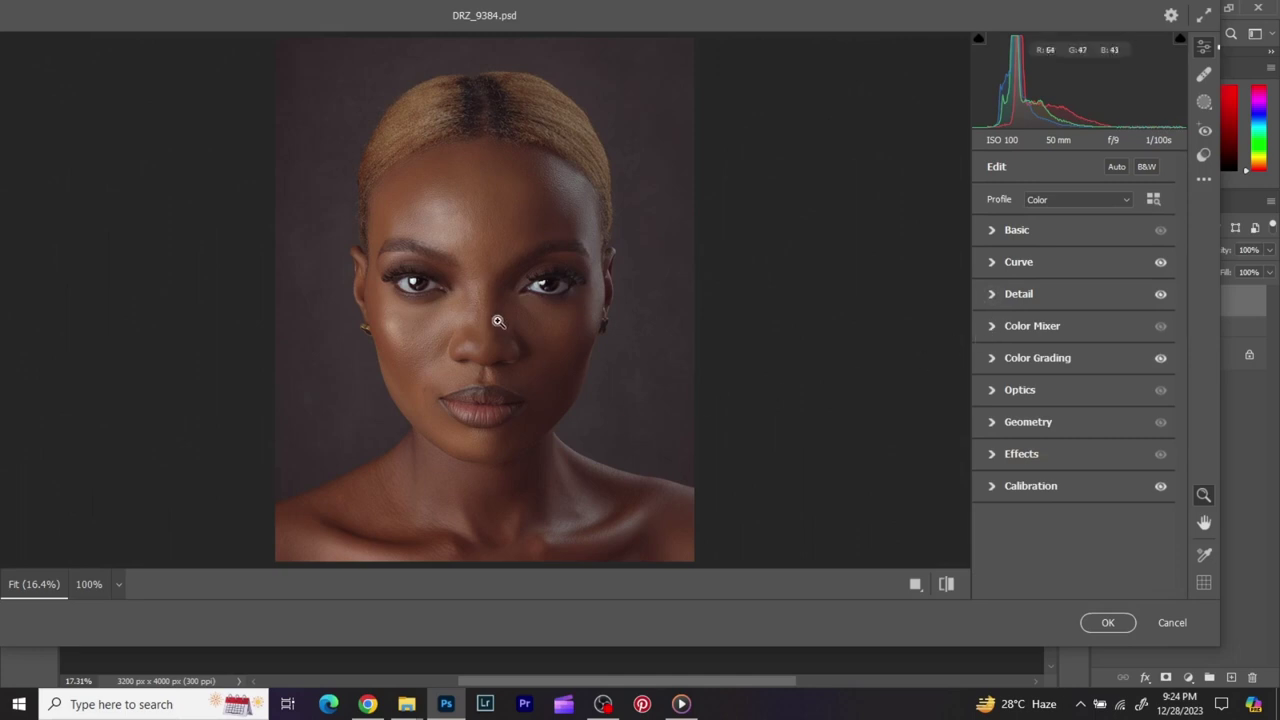
Step: Compare the skin and eye texture at 100% with and without the Detail sharpening, then return to the full view
click(616, 310)
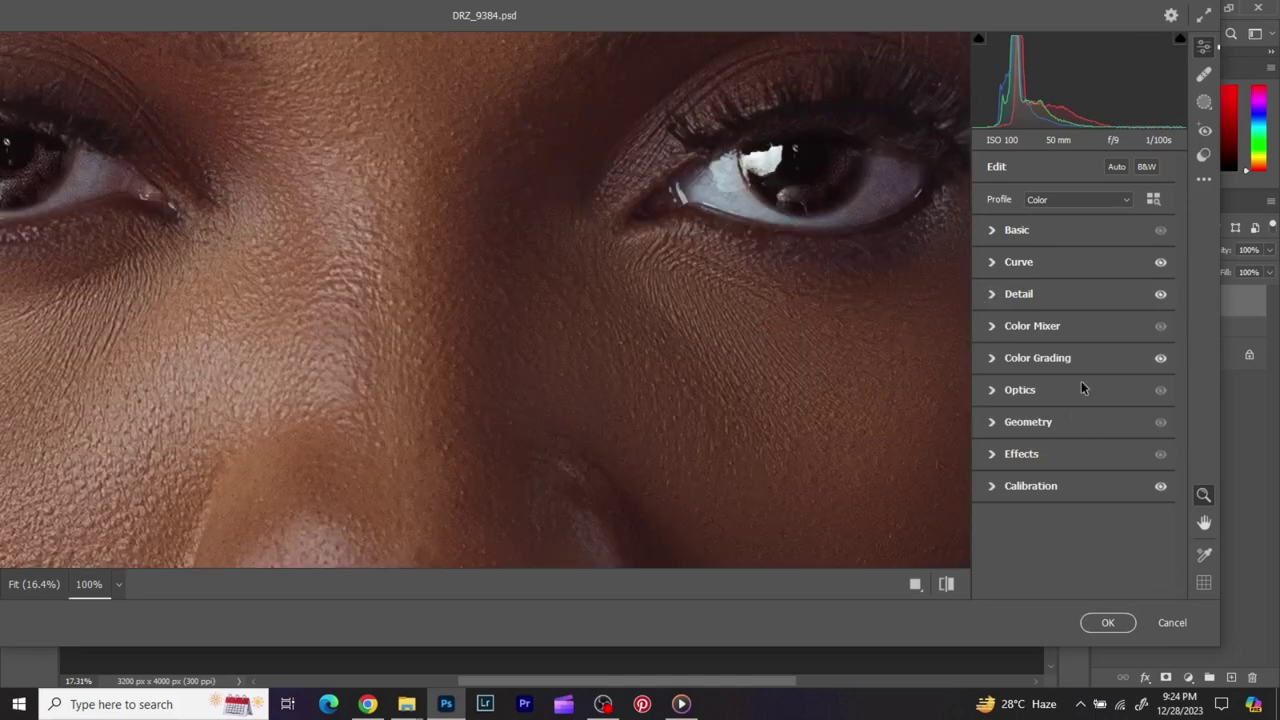
click(1161, 295)
click(1161, 295)
click(868, 420)
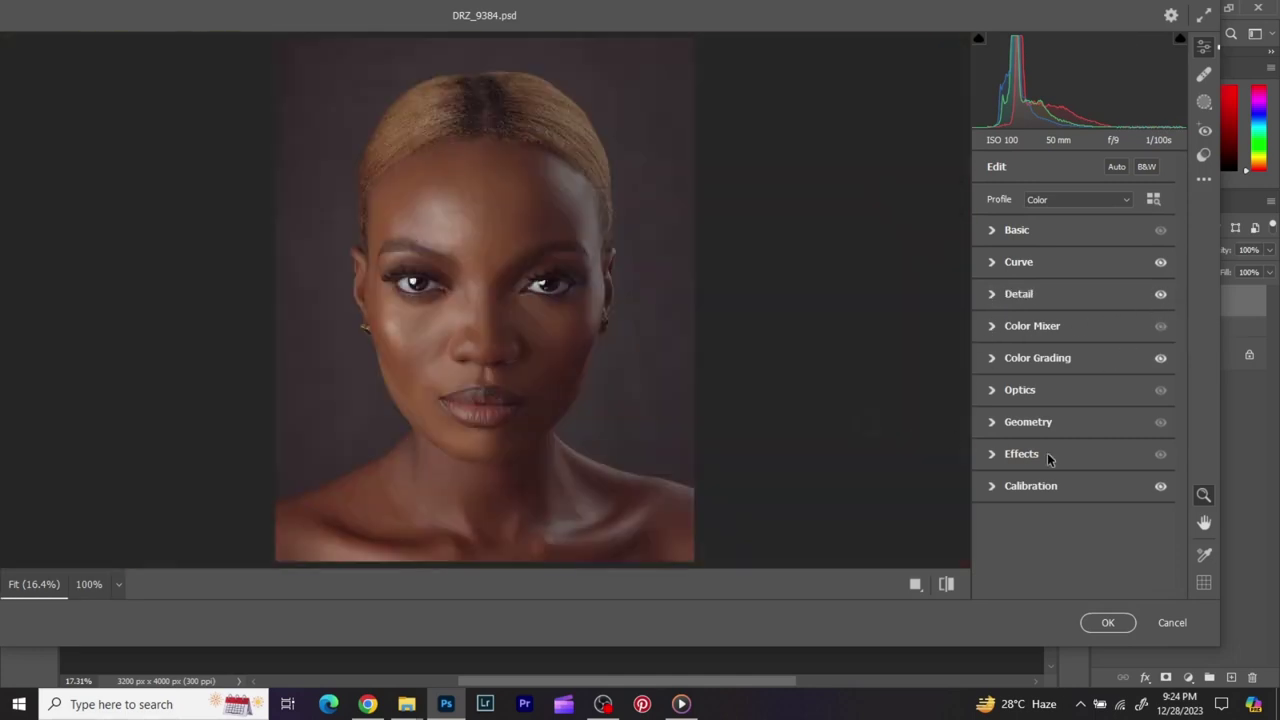
Step: Shift the orange hue slightly towards yellow in the Color Mixer and compare the portrait with and without the change
click(1003, 328)
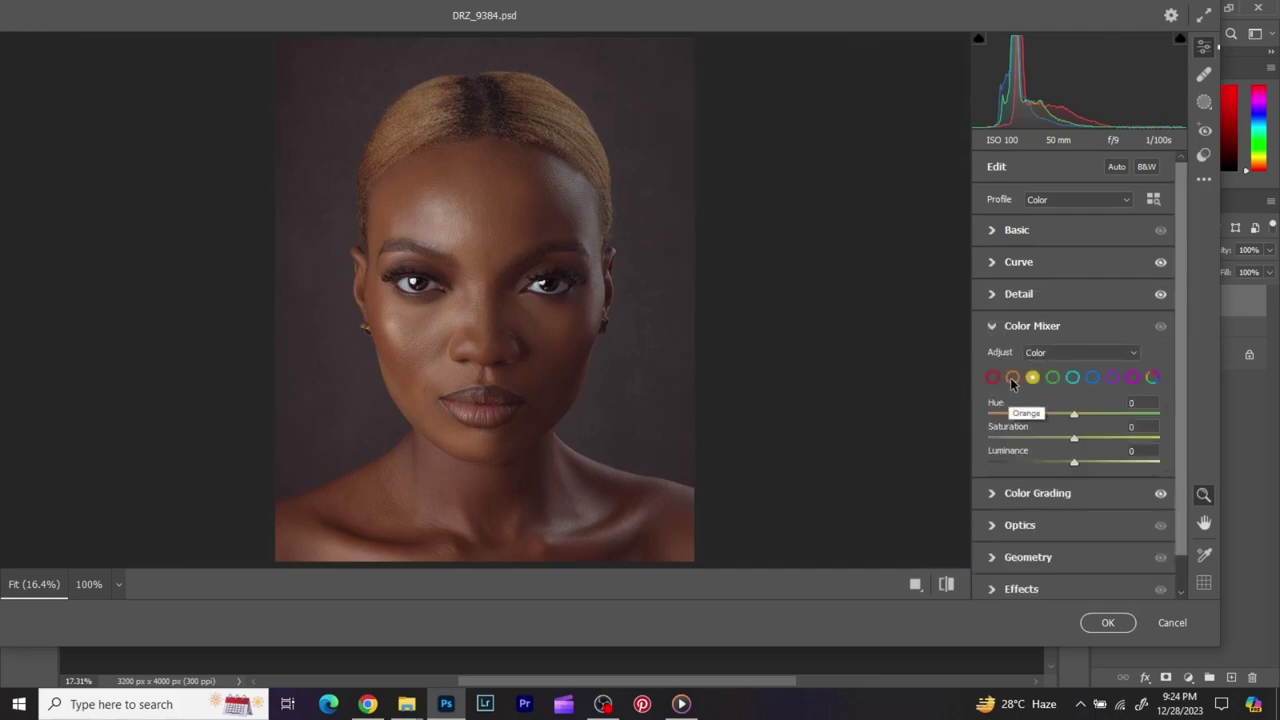
click(1013, 378)
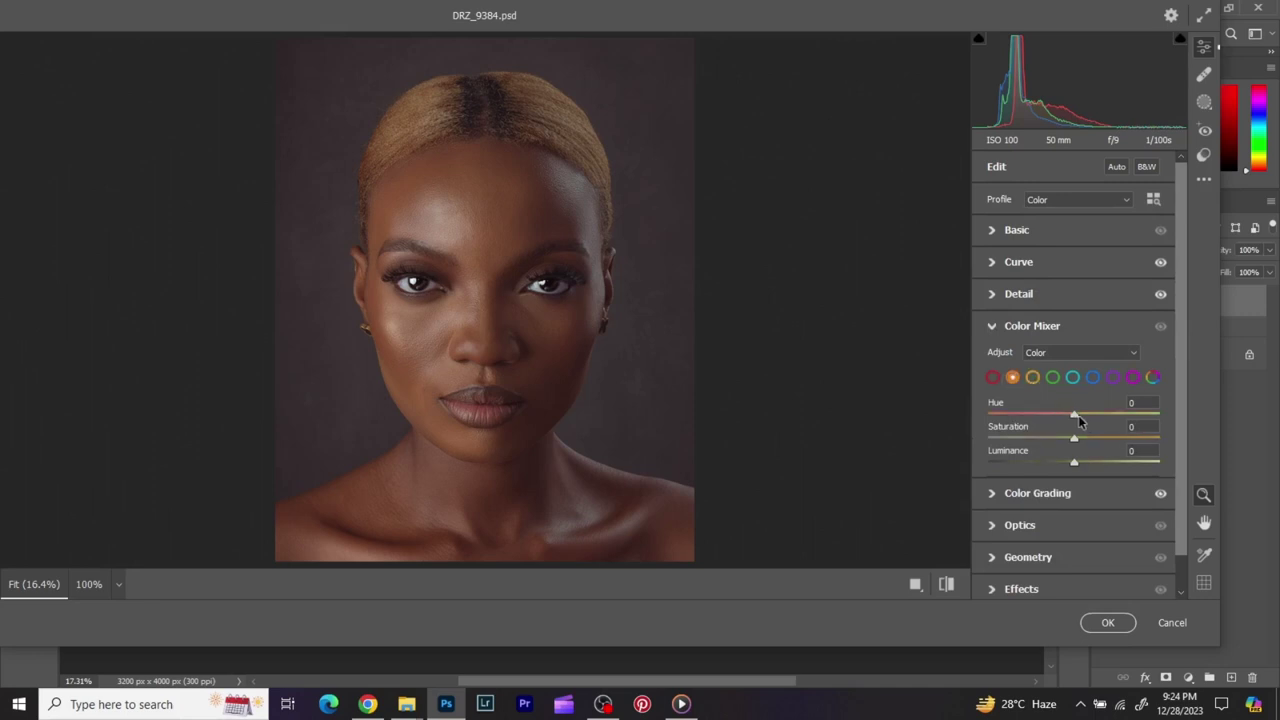
drag(1076, 411, 1080, 411)
drag(1084, 416, 1092, 416)
click(1161, 326)
click(1161, 326)
click(1006, 330)
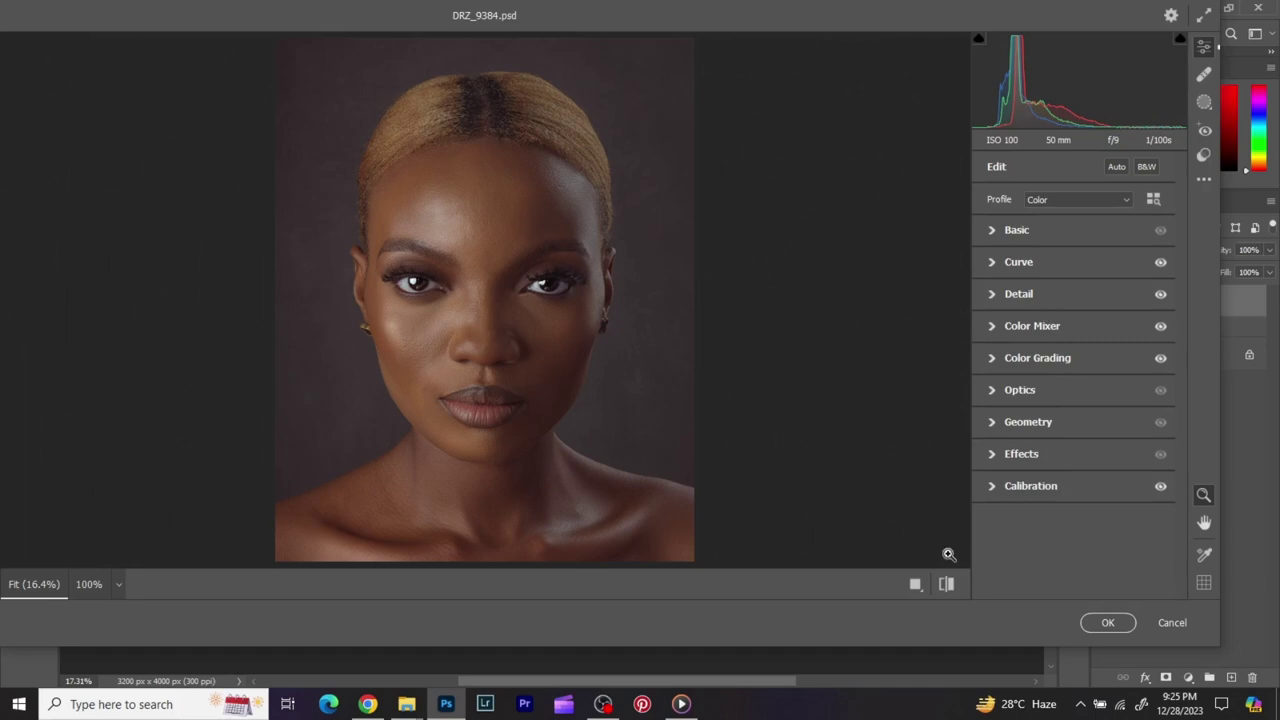
Step: Compare the full color grade against the default settings
click(953, 584)
click(953, 584)
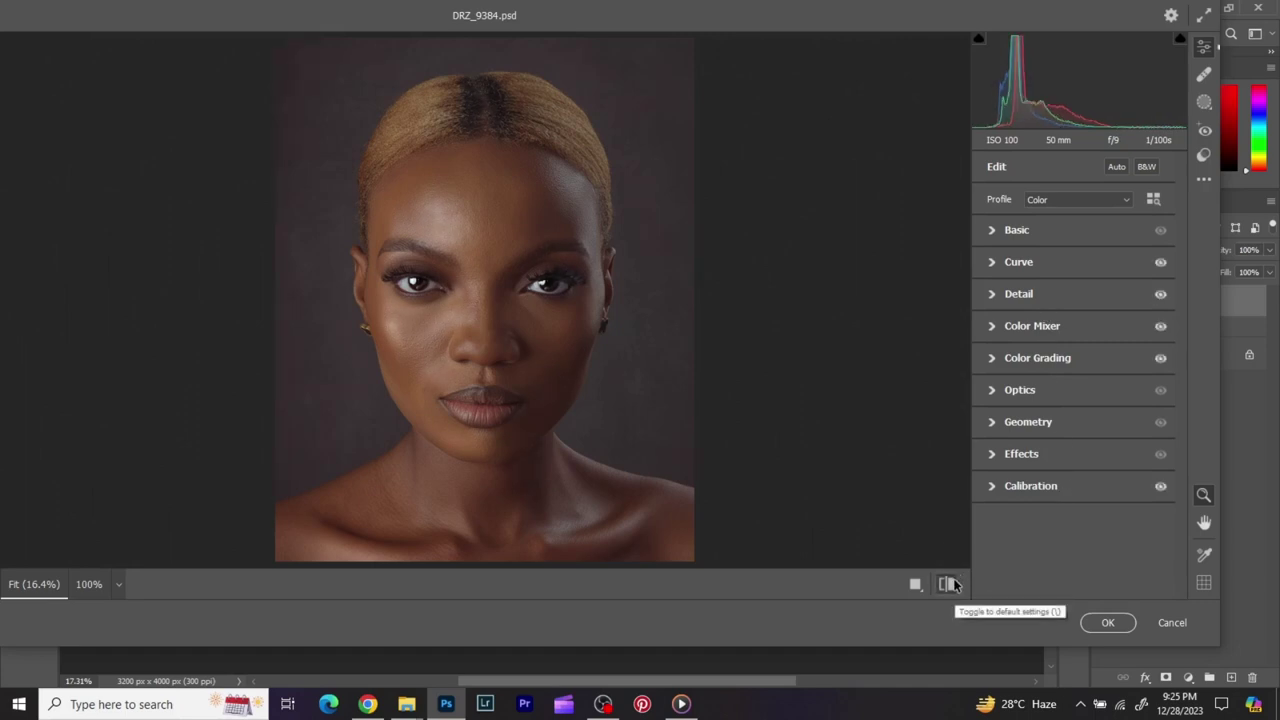
click(953, 584)
click(953, 584)
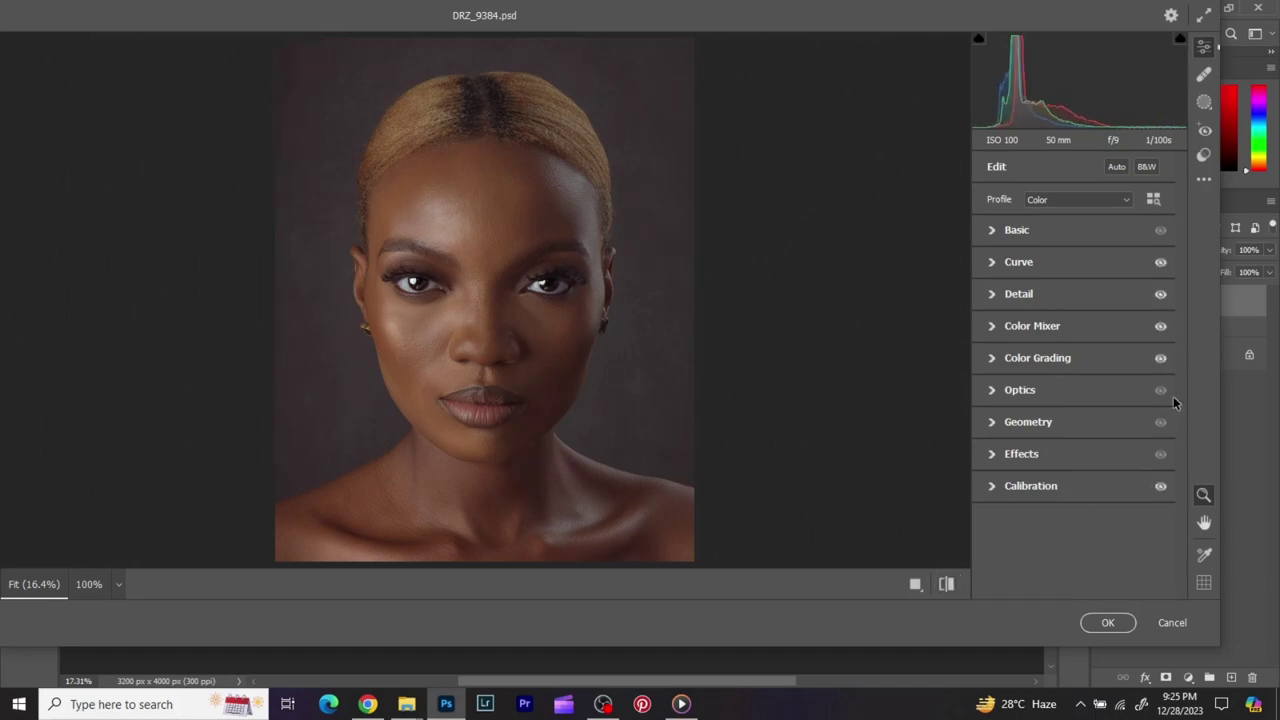
Step: Start saving the Camera Raw settings to a file using the Default subset
click(1204, 184)
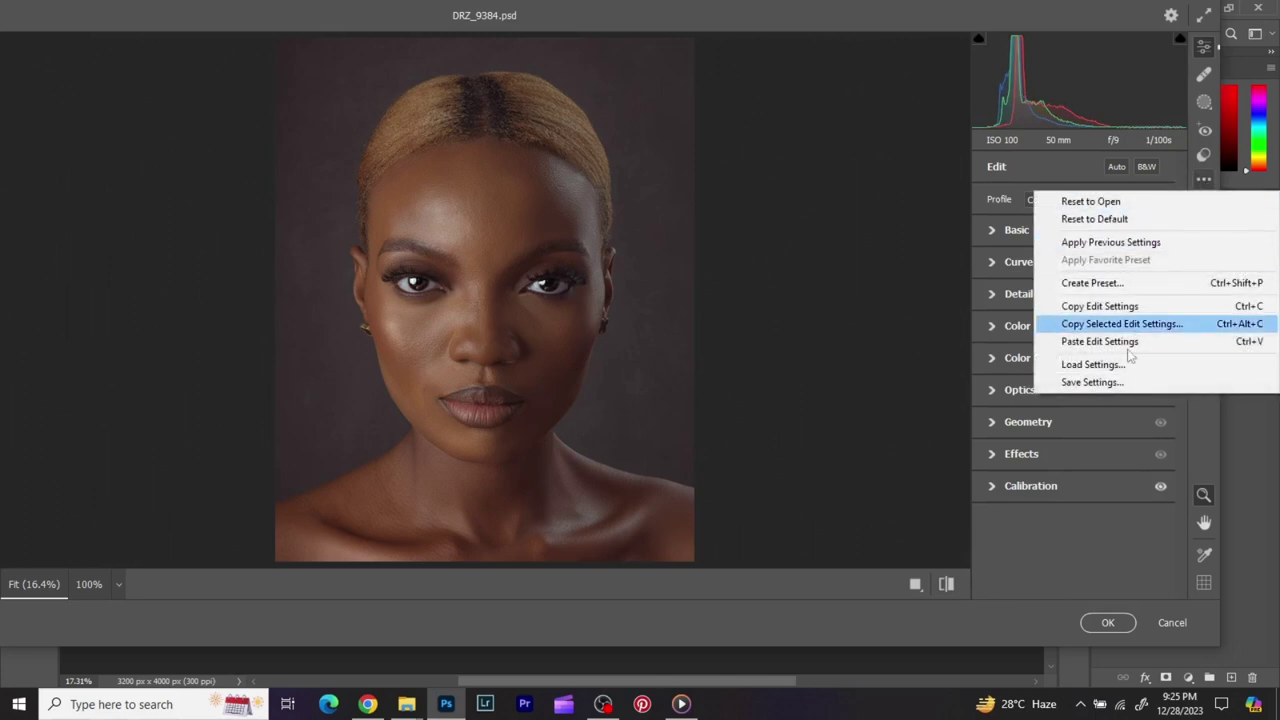
click(1090, 382)
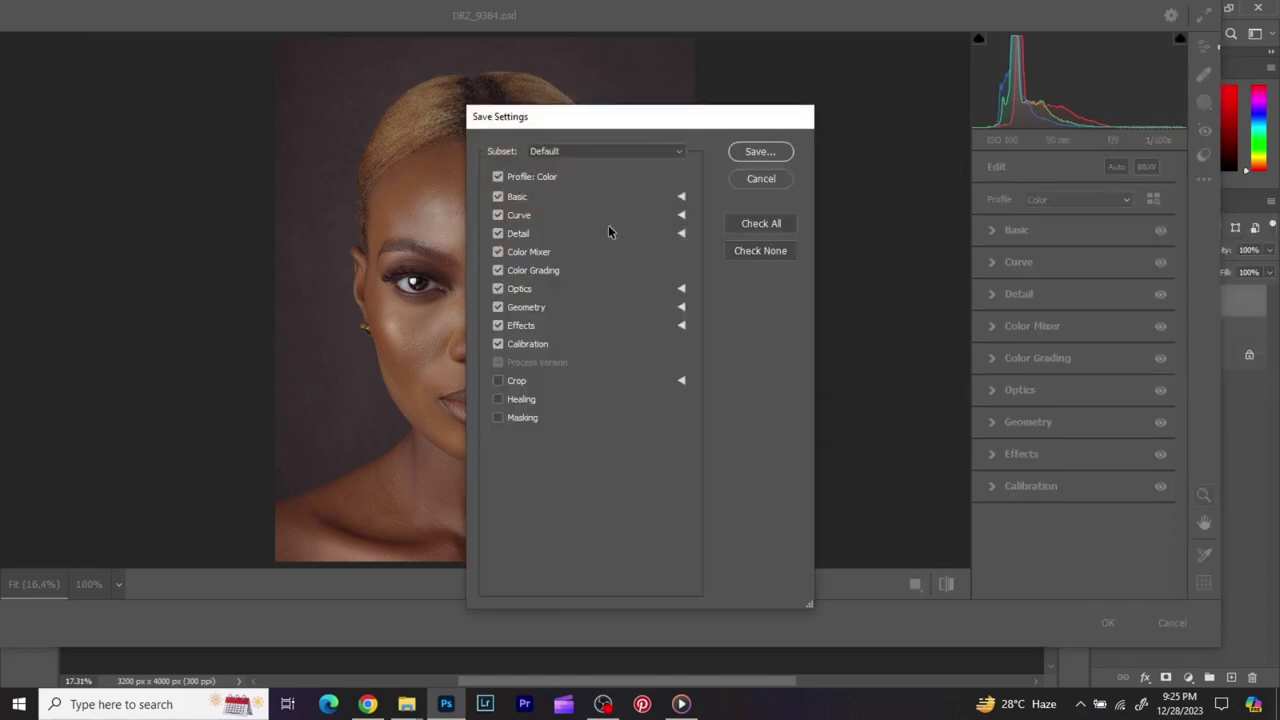
click(744, 153)
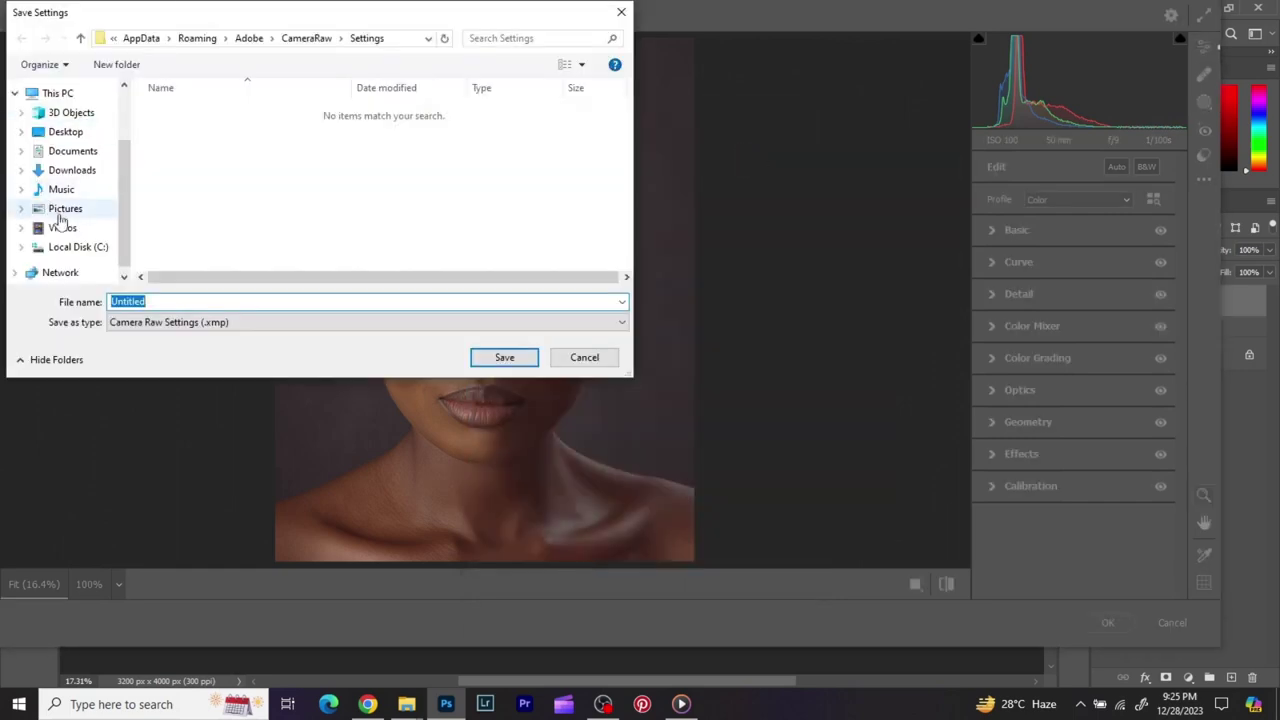
Step: Browse from the Desktop through DAMIREZ PHOTOGRAPHY and the model's folder 1 to its Edit folder as the save location
click(66, 132)
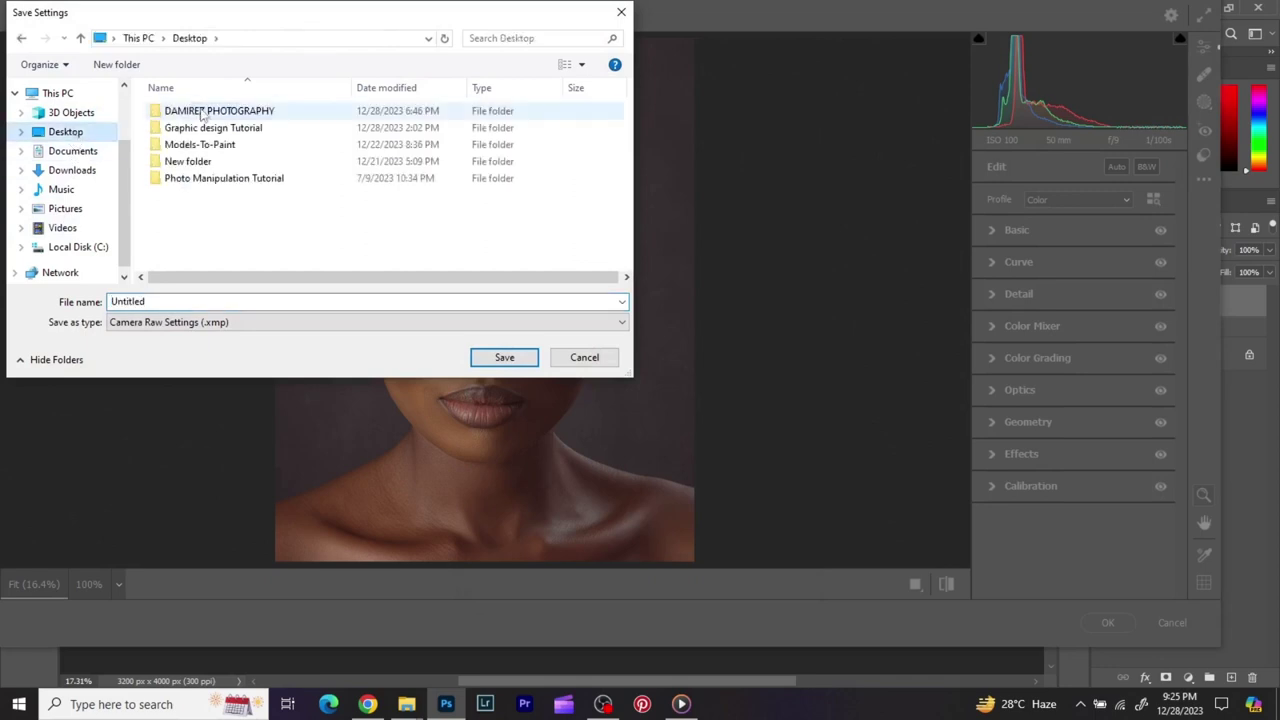
double_click(200, 111)
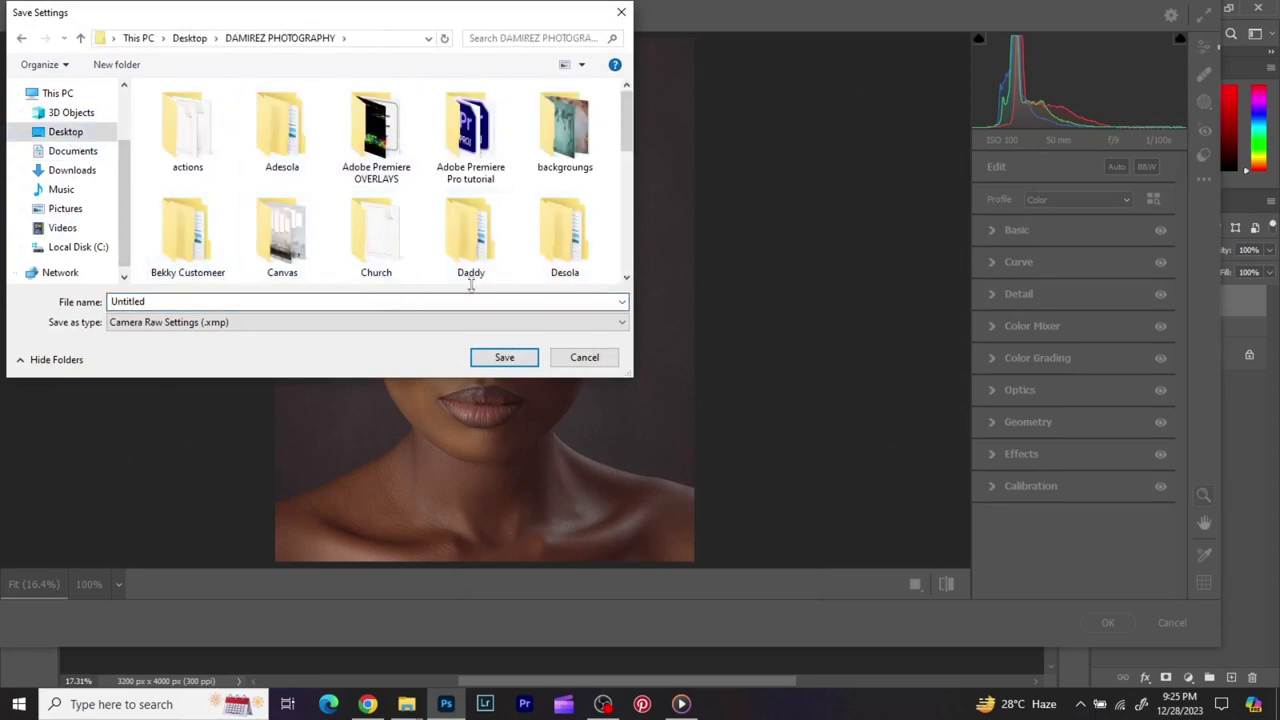
scroll(523, 247, down, 5)
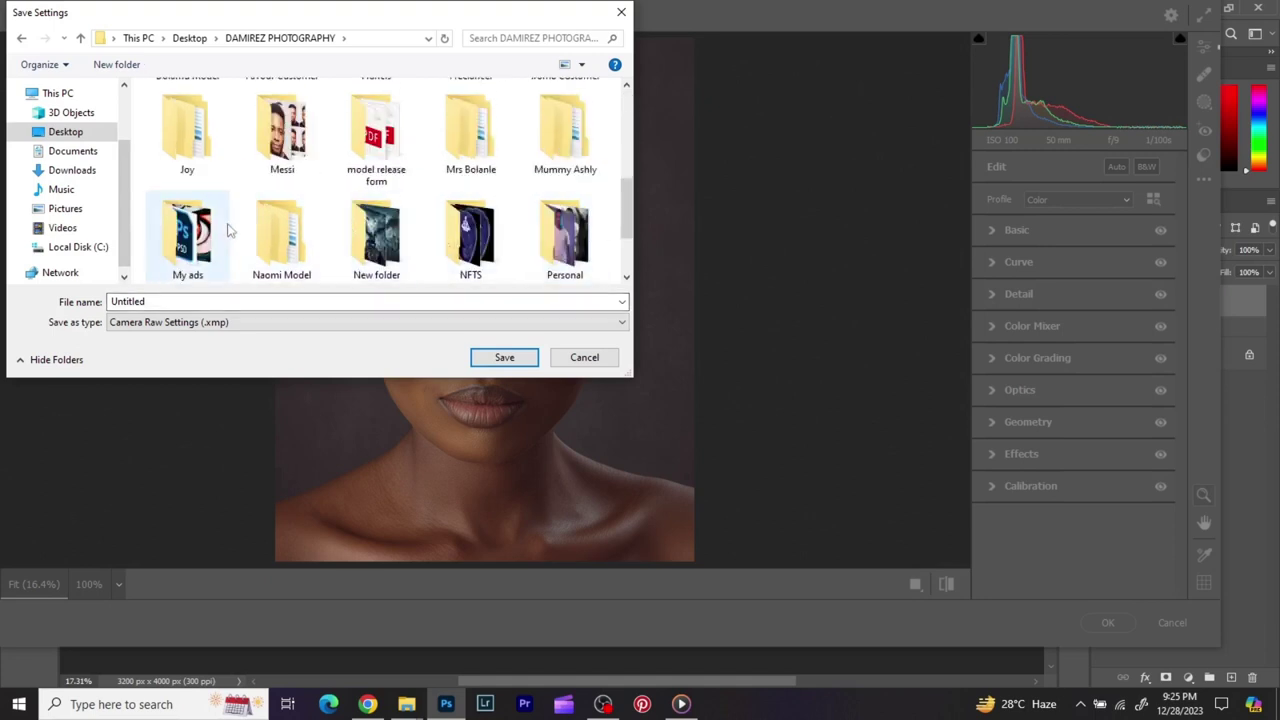
double_click(281, 232)
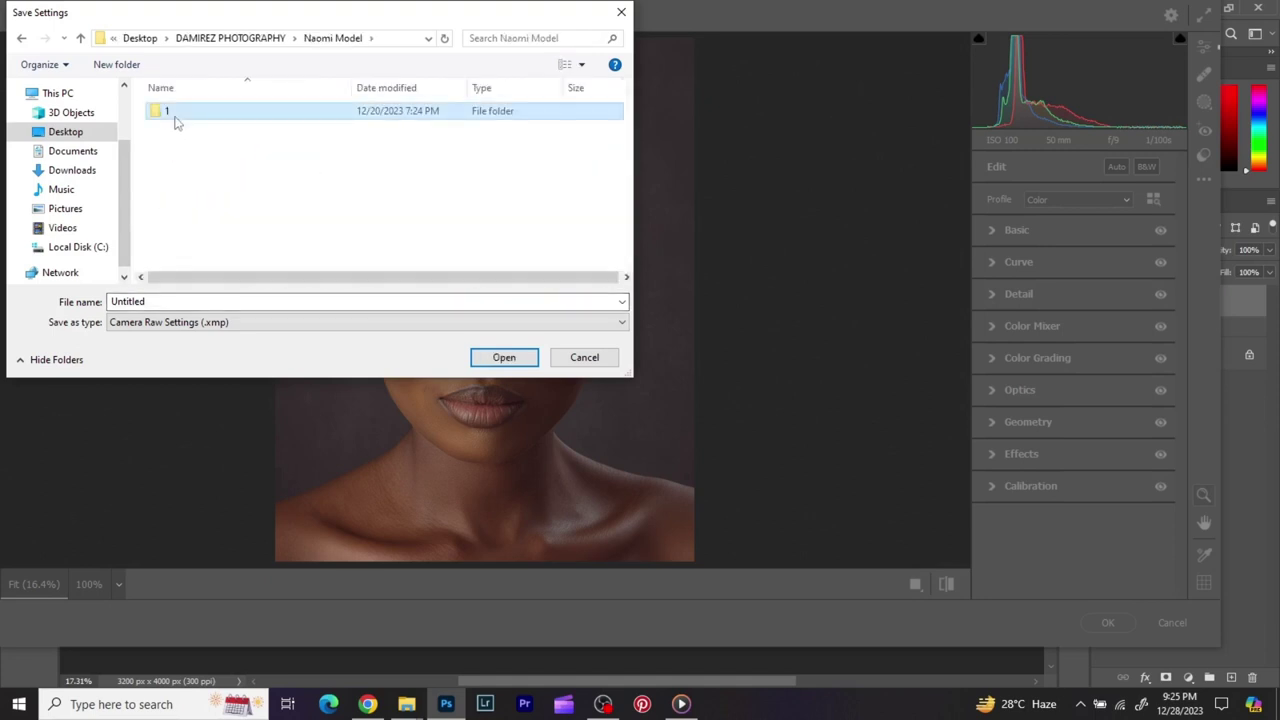
double_click(177, 118)
double_click(184, 127)
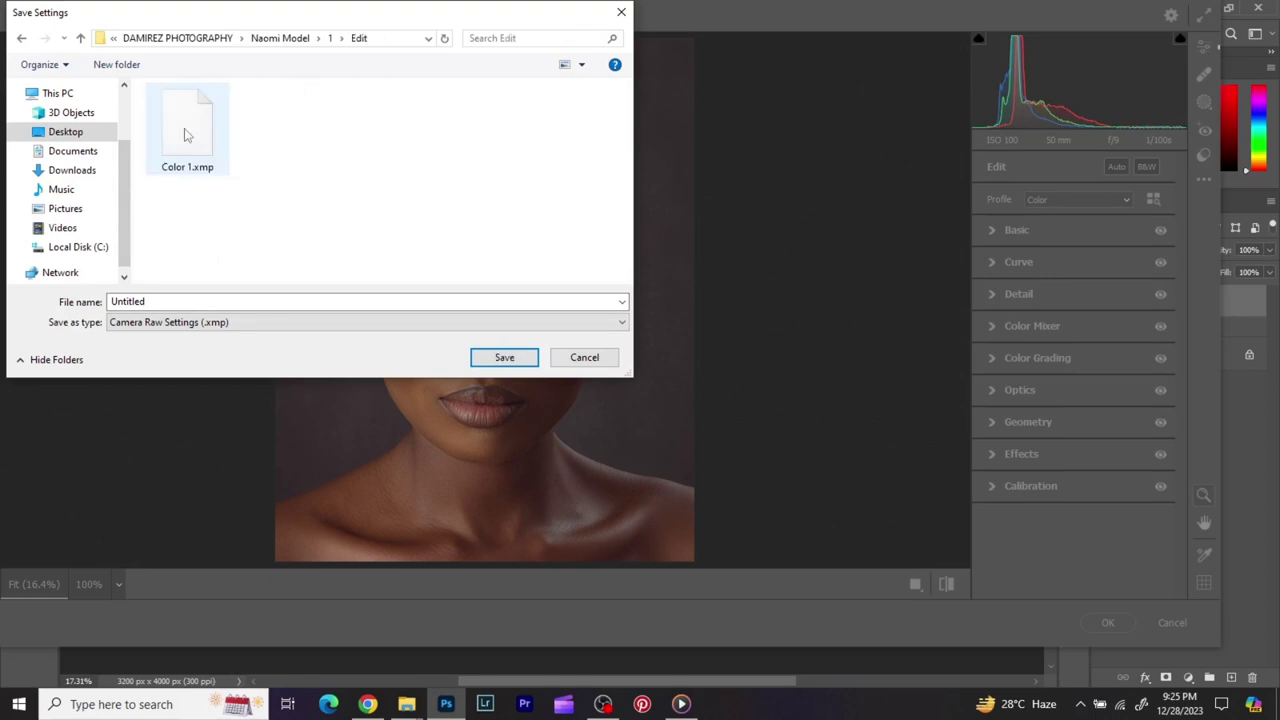
Step: Save the settings over the existing Color 1.xmp and apply the Camera Raw Filter to the color layer
click(175, 160)
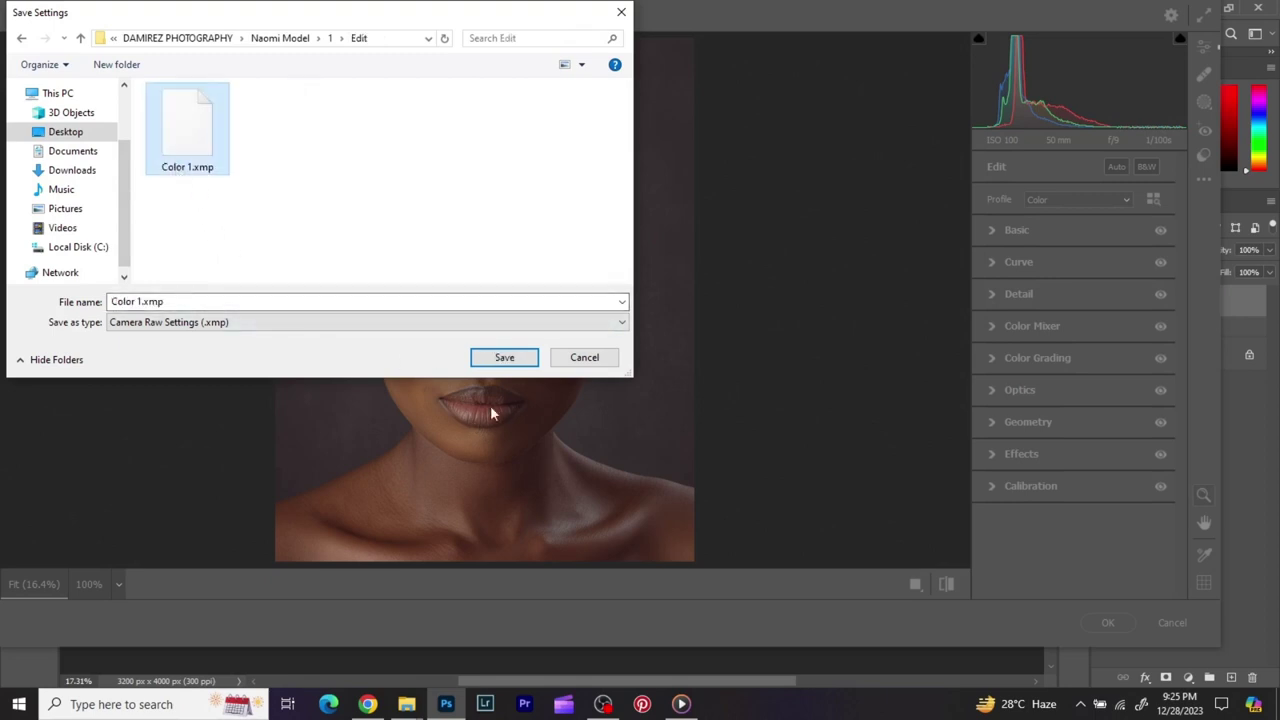
click(490, 360)
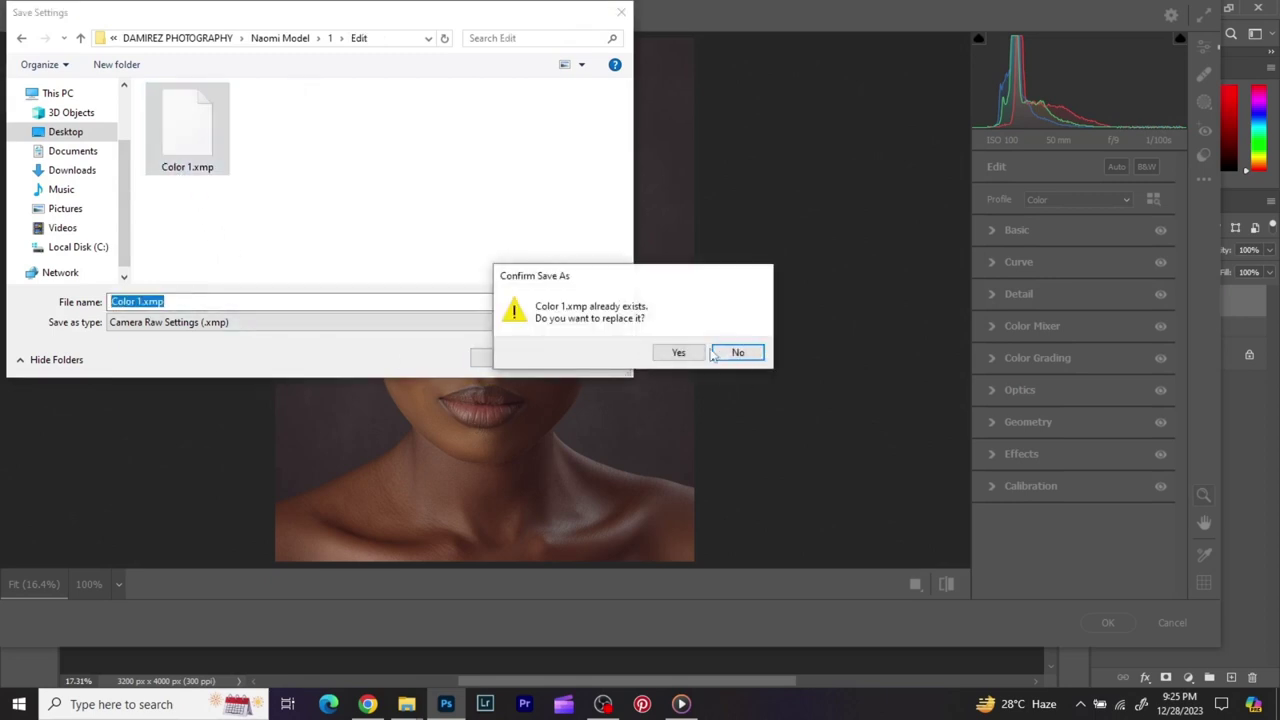
click(679, 353)
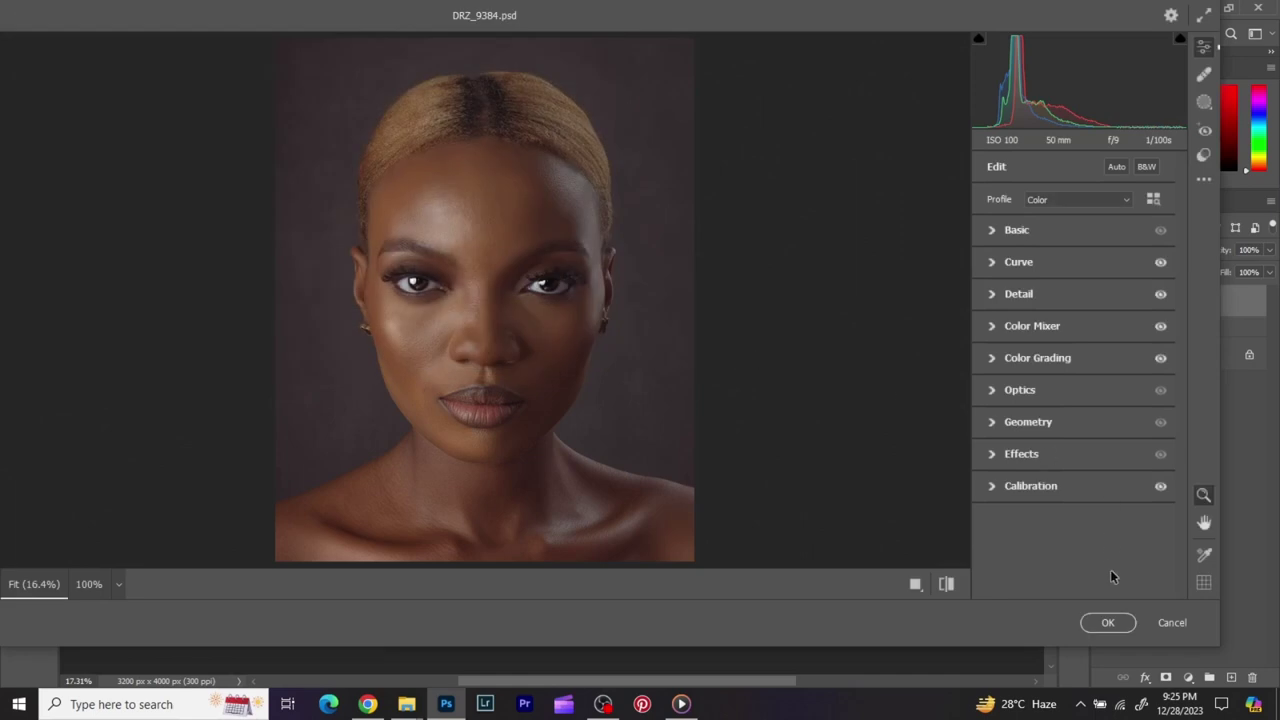
click(1108, 623)
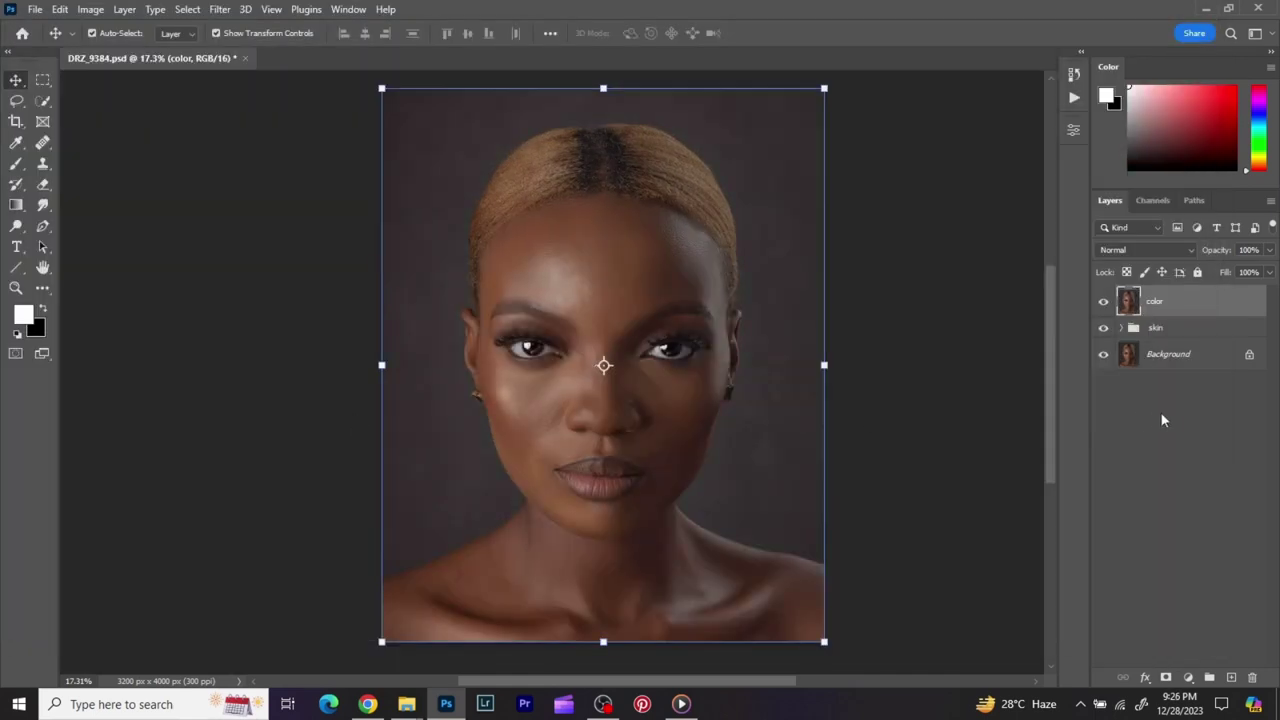
Step: Compare the graded portrait with the original by showing only the Background layer and restoring all layers
alt+click(1103, 356)
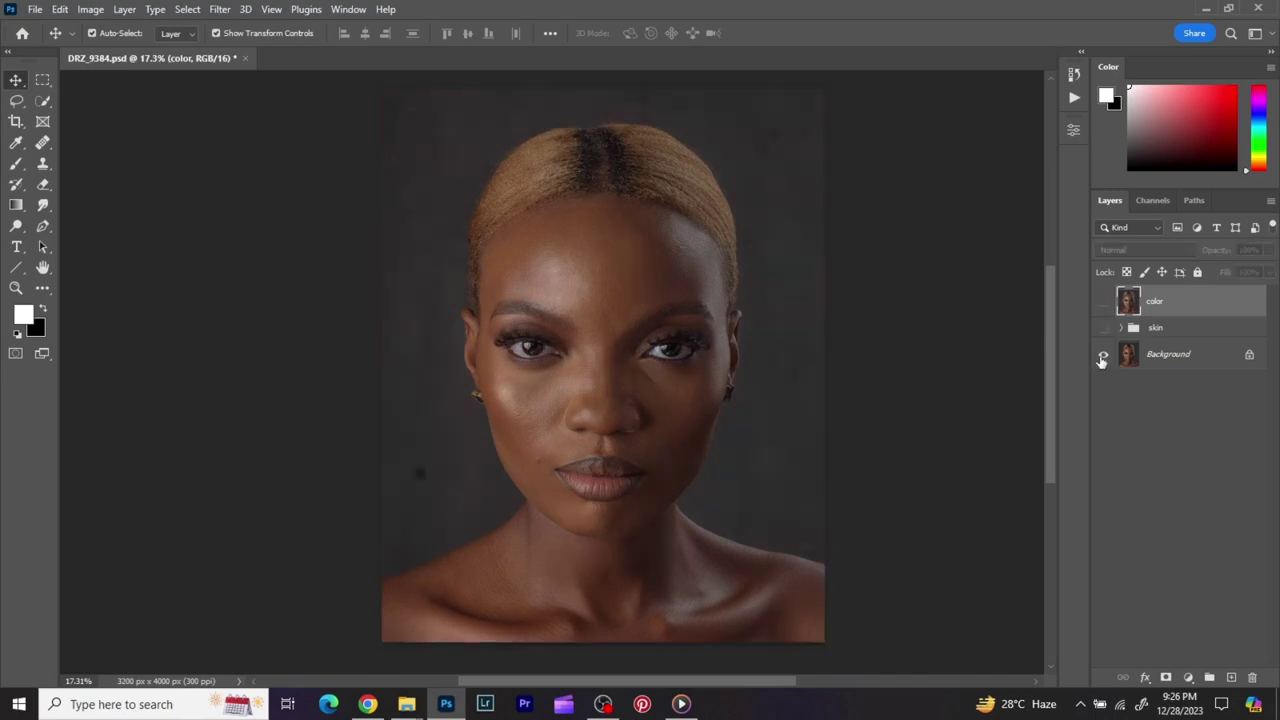
alt+click(1103, 356)
alt+click(1103, 356)
alt+click(1103, 356)
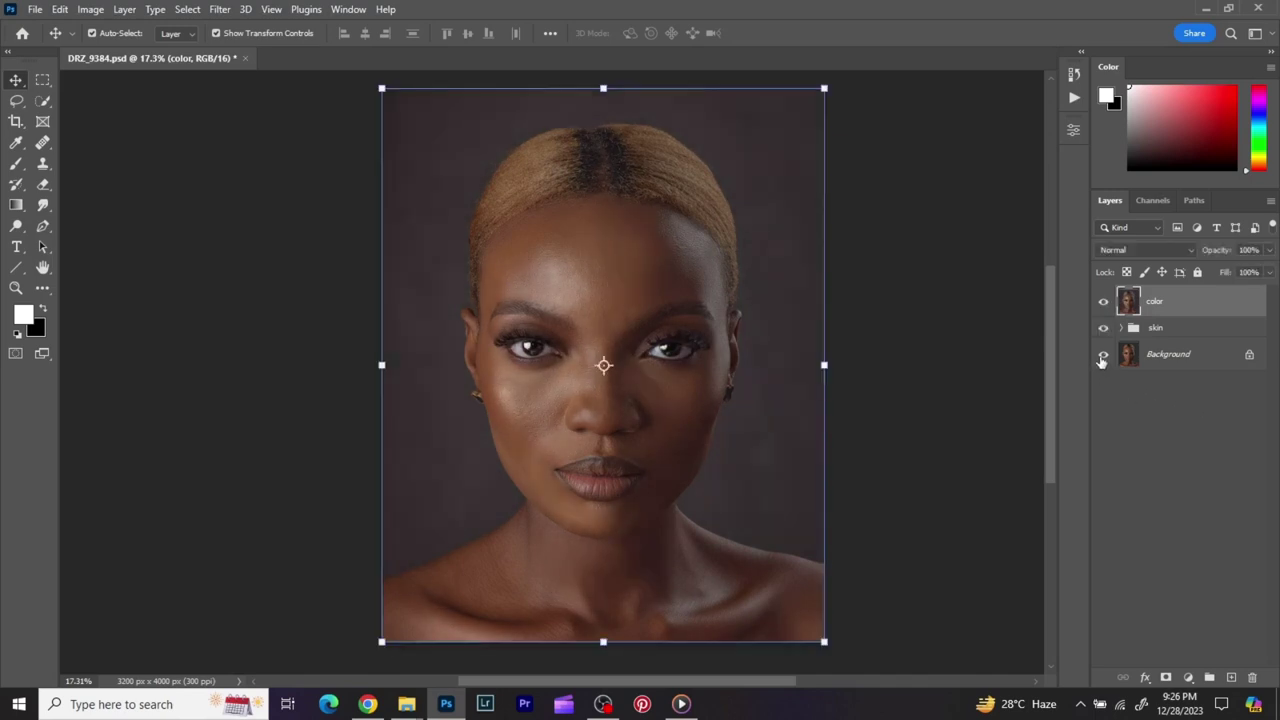
Step: Add a Brightness/Contrast adjustment layer above the color layer
click(1188, 677)
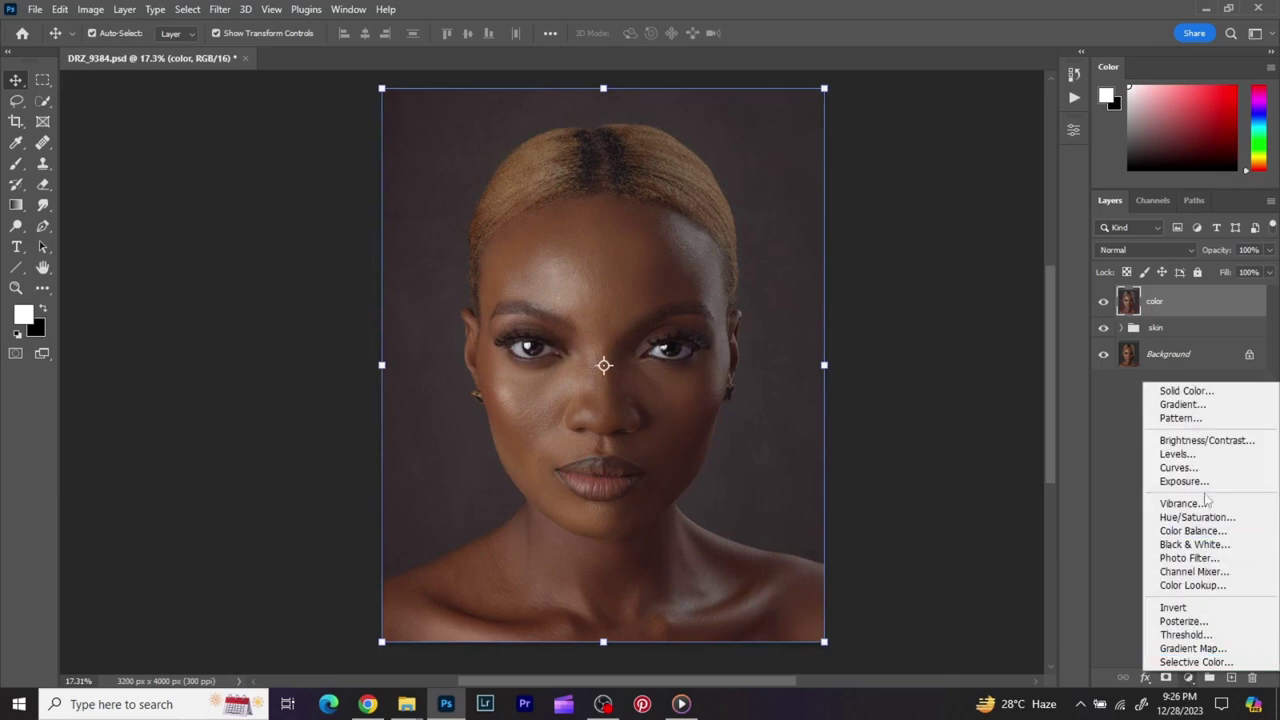
click(1186, 442)
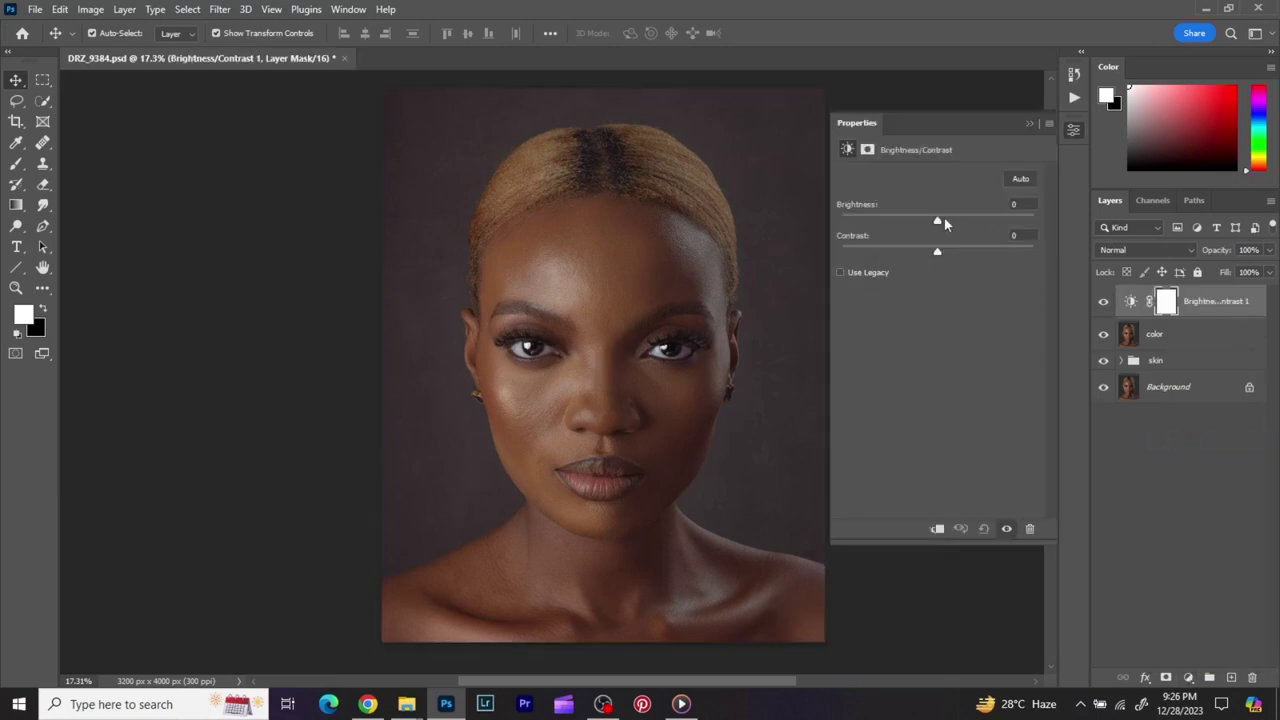
drag(939, 225, 951, 224)
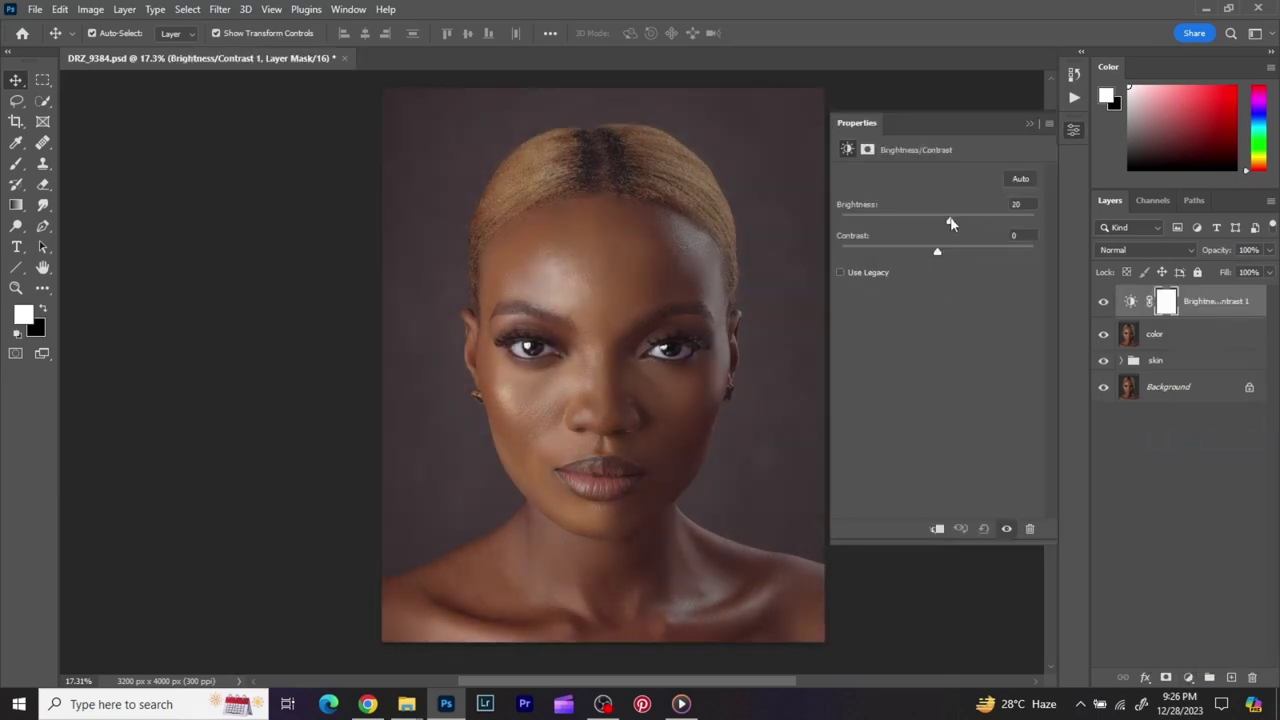
click(1019, 180)
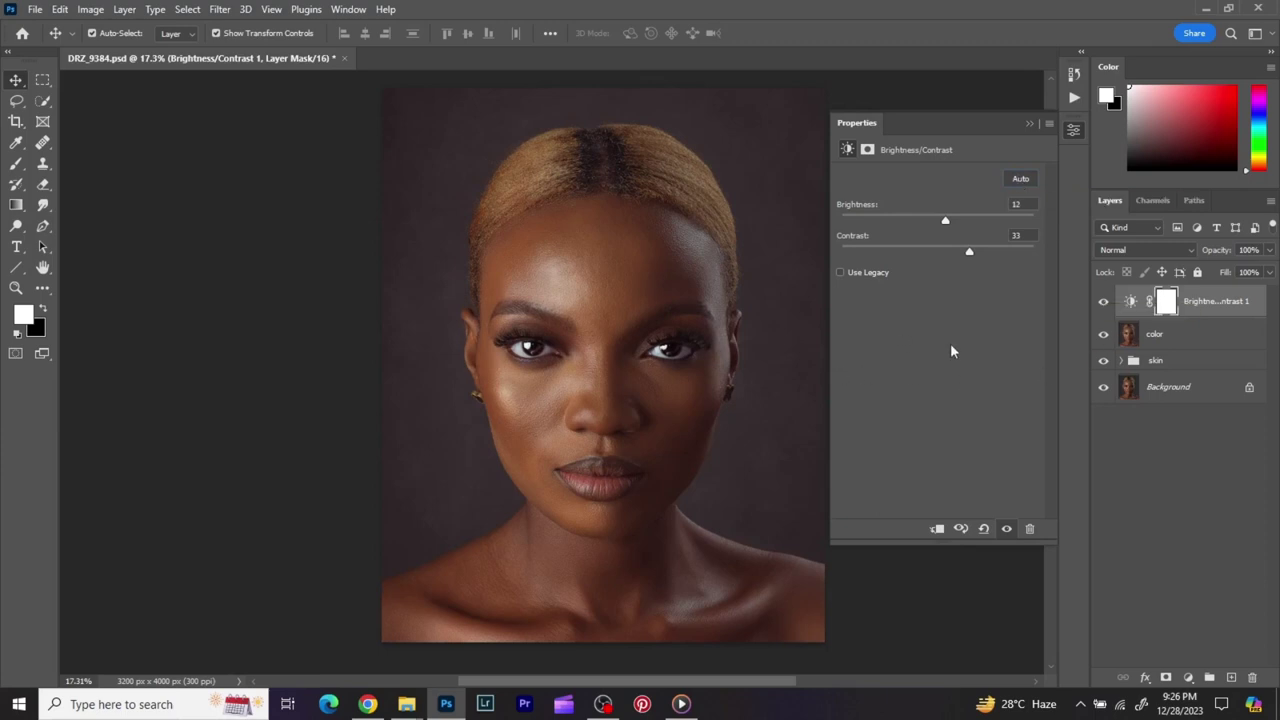
click(985, 529)
Step: Set the Brightness/Contrast adjustment to a brightness of 30 and a contrast of 16
drag(937, 221, 960, 224)
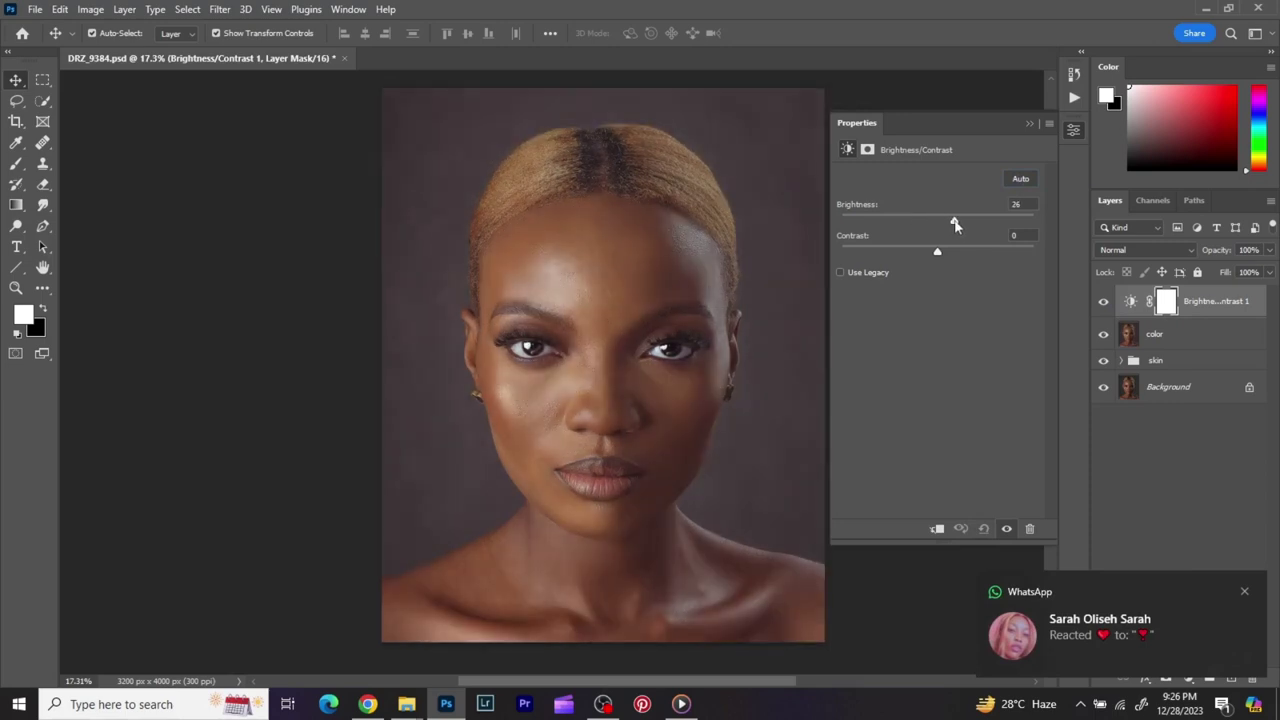
mouse_move(952, 224)
mouse_down()
mouse_move(913, 222)
mouse_move(956, 224)
mouse_up()
drag(999, 226, 958, 232)
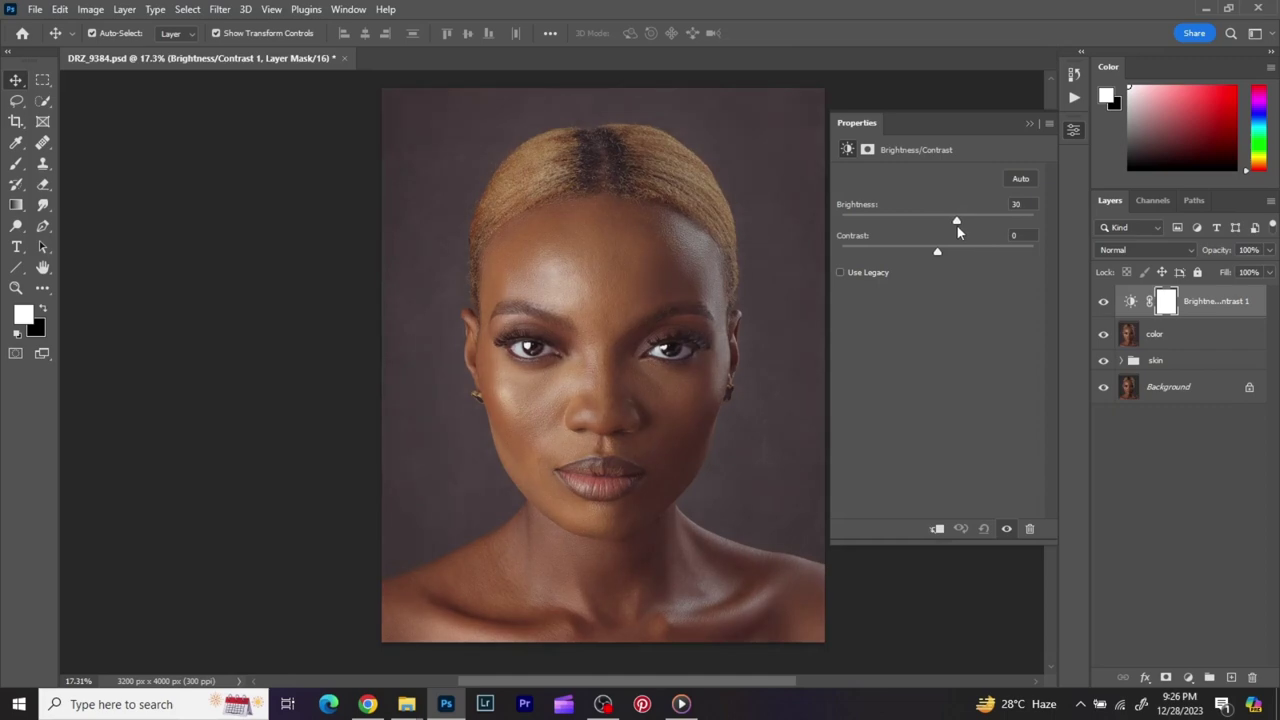
mouse_move(937, 251)
mouse_down()
mouse_move(890, 251)
mouse_move(1006, 251)
mouse_move(953, 252)
mouse_up()
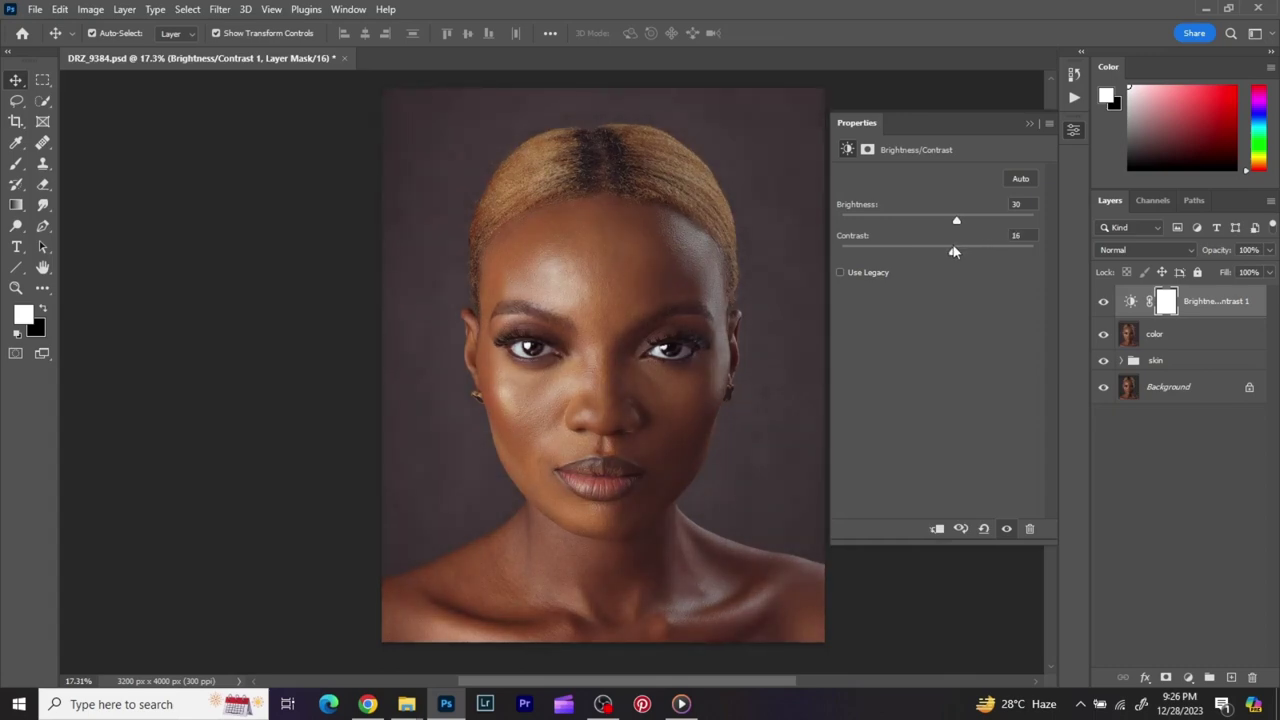
Step: Compare the brightened final portrait with the untouched Background layer, then view the finished image with all layers shown
key(ctrl+Tab)
key(ctrl+Tab)
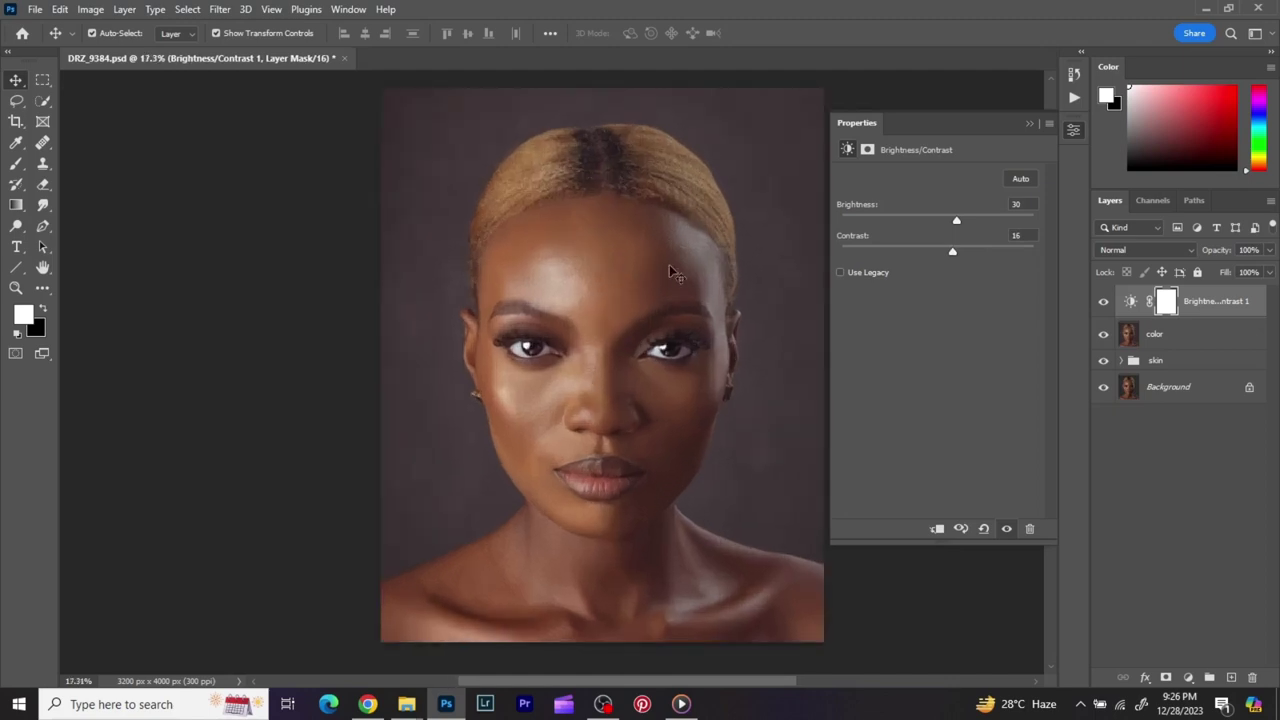
alt+click(1104, 387)
alt+click(1104, 387)
alt+click(1104, 387)
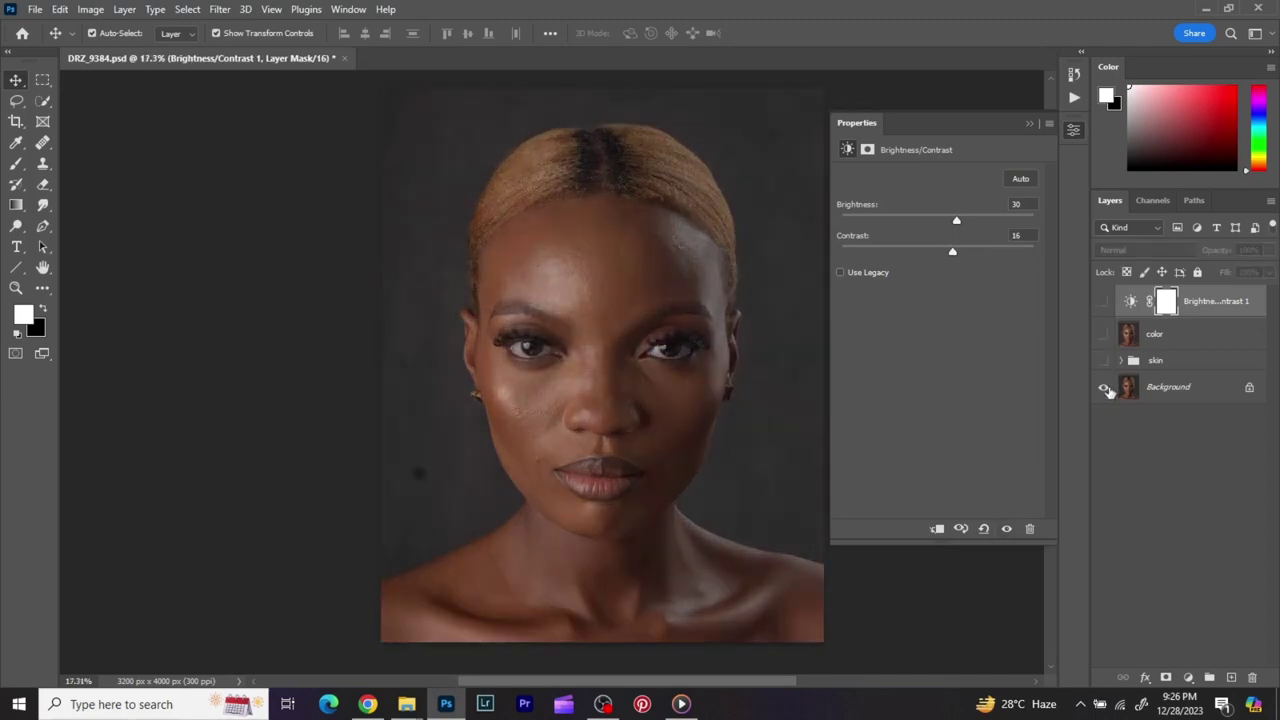
alt+click(1104, 387)
key(ctrl+Tab)
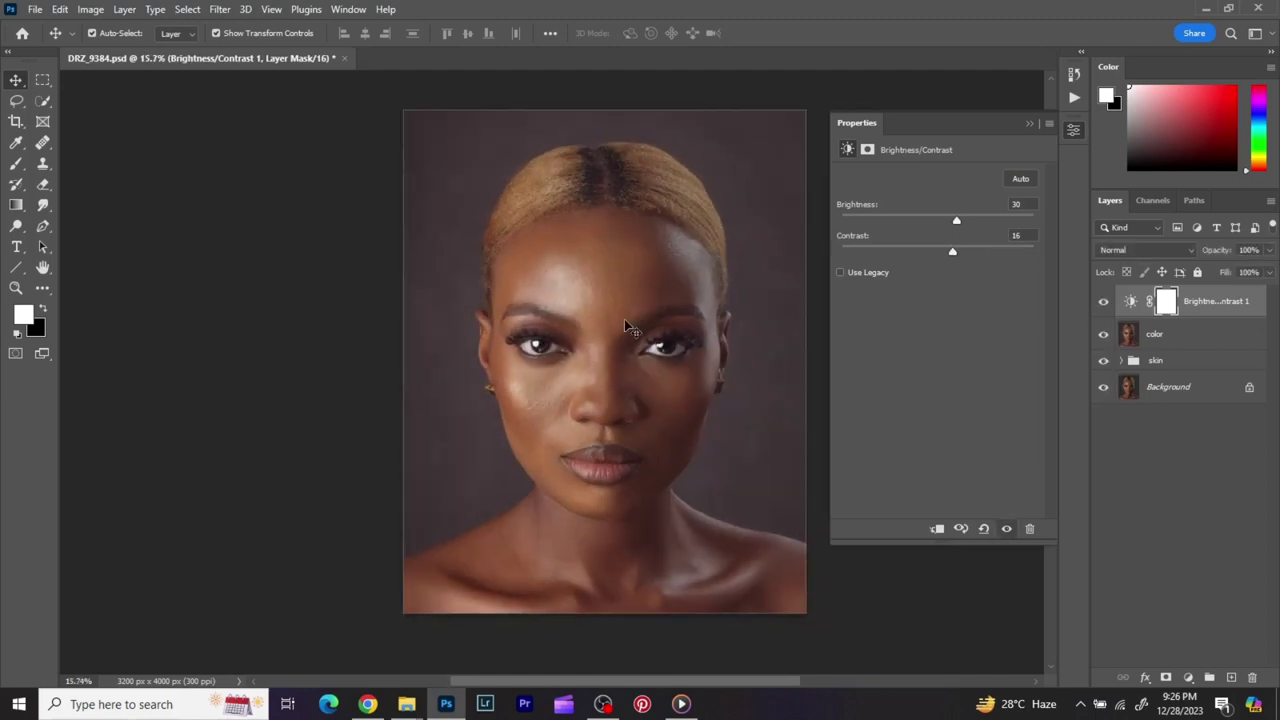
key(ctrl+Tab)
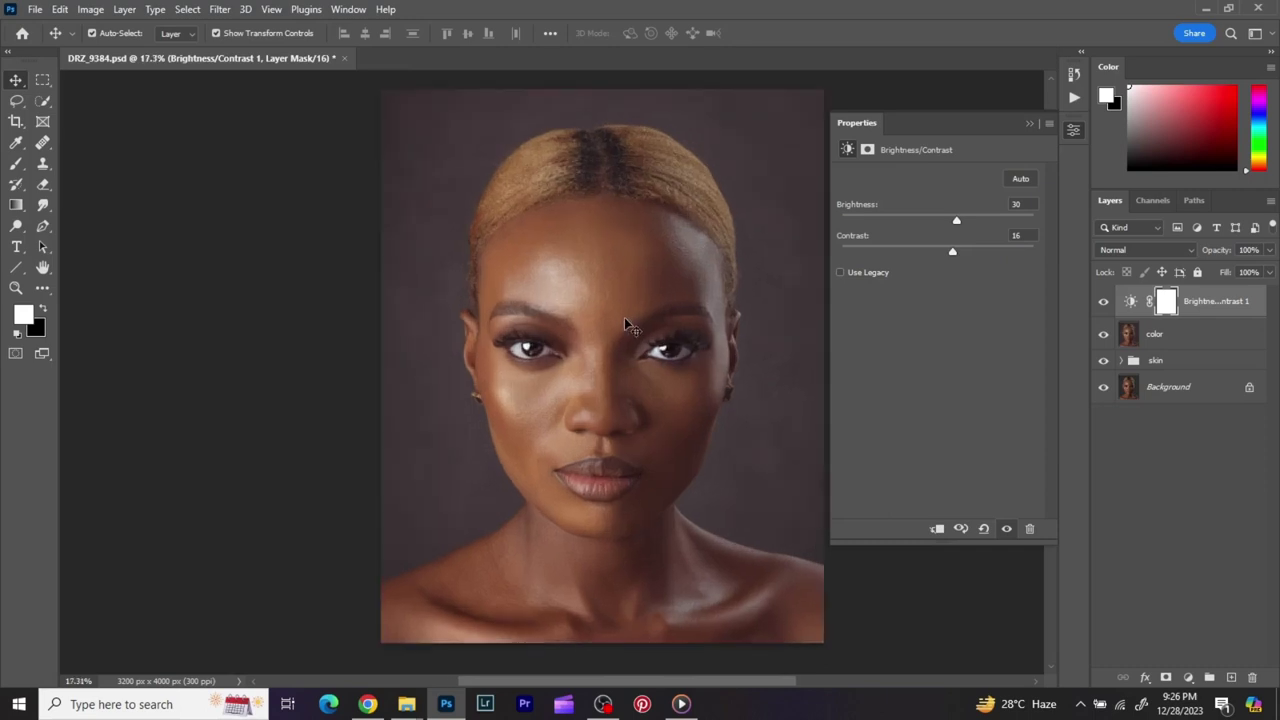